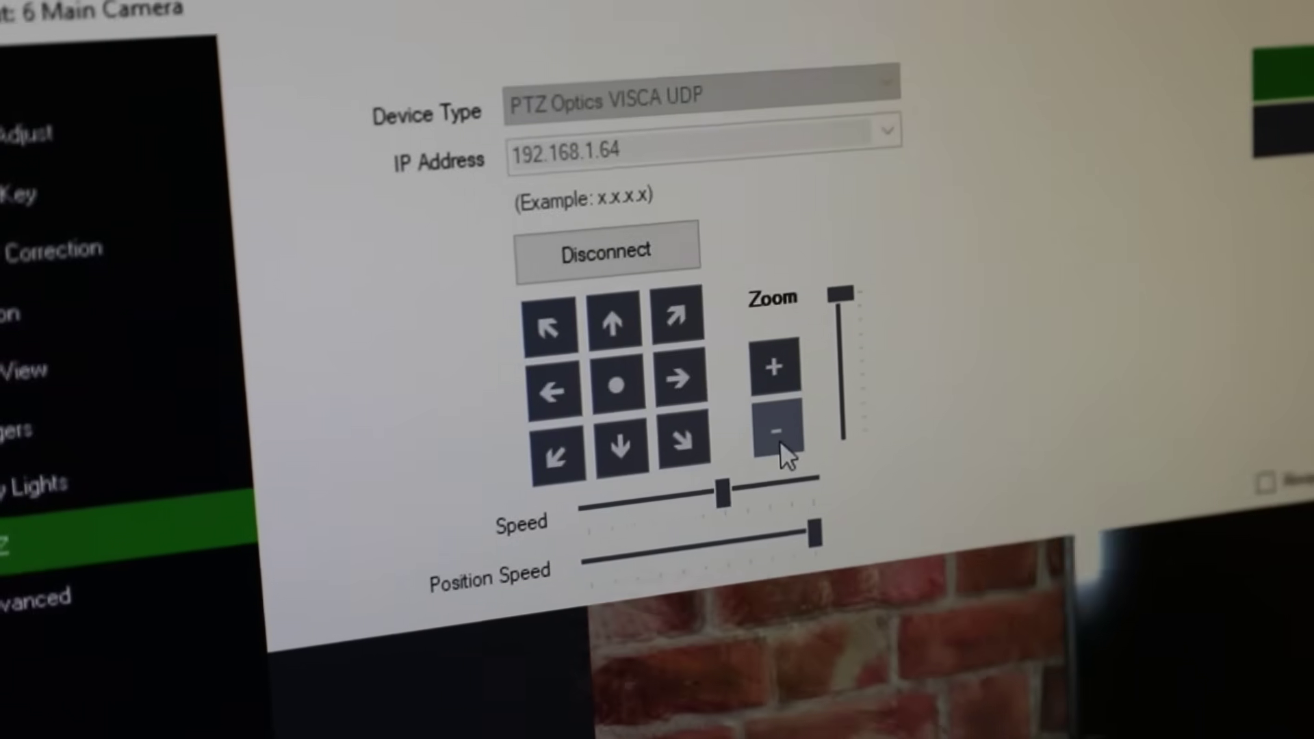
Step: Zoom the main camera out and pan it right from the PTZ panel
left_click(748, 445)
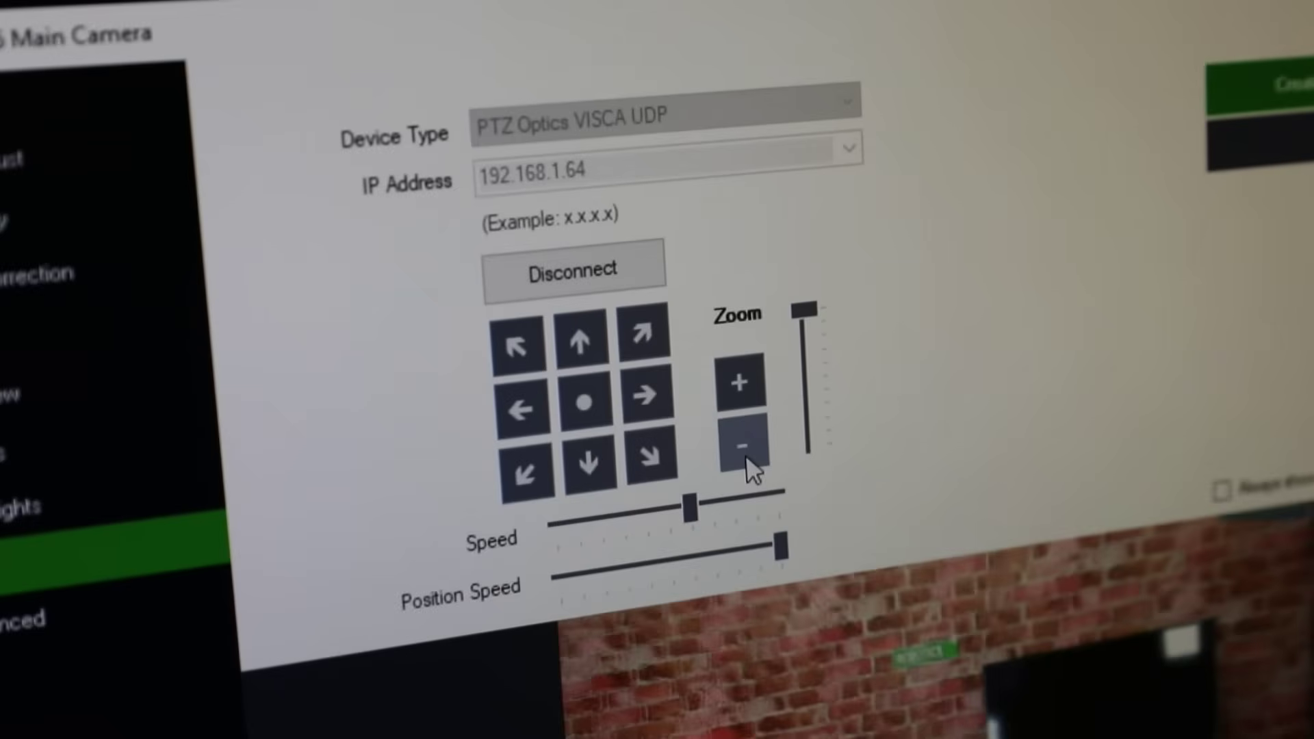
left_click(661, 391)
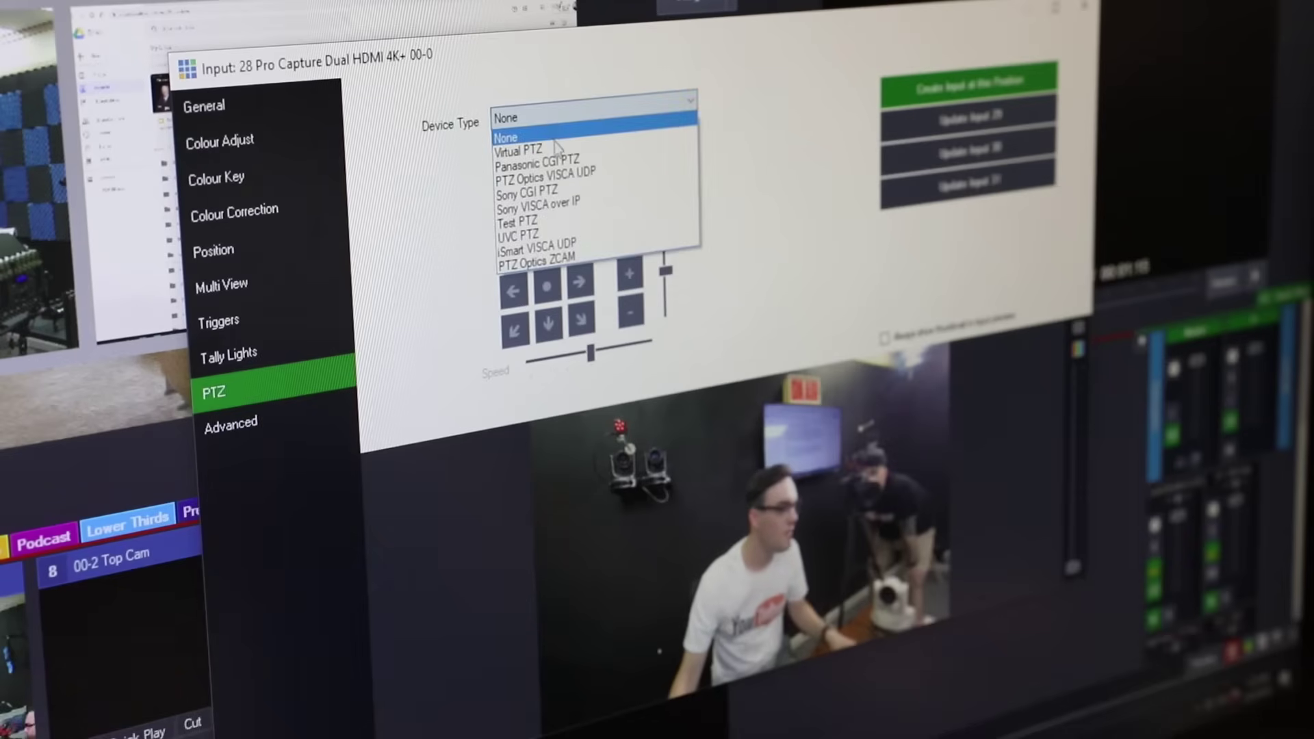
Step: Connect the input as a Virtual PTZ, then pan its framing left and tilt it down
left_click(556, 149)
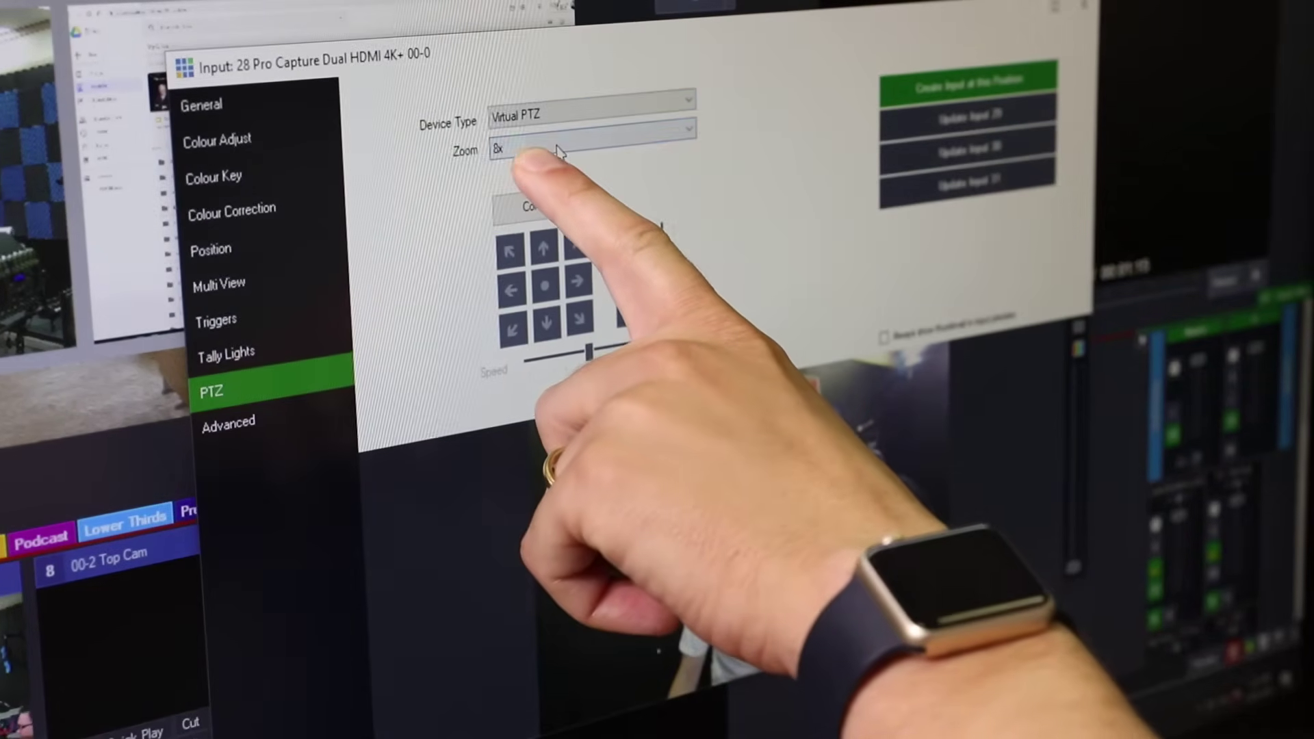
left_click(541, 206)
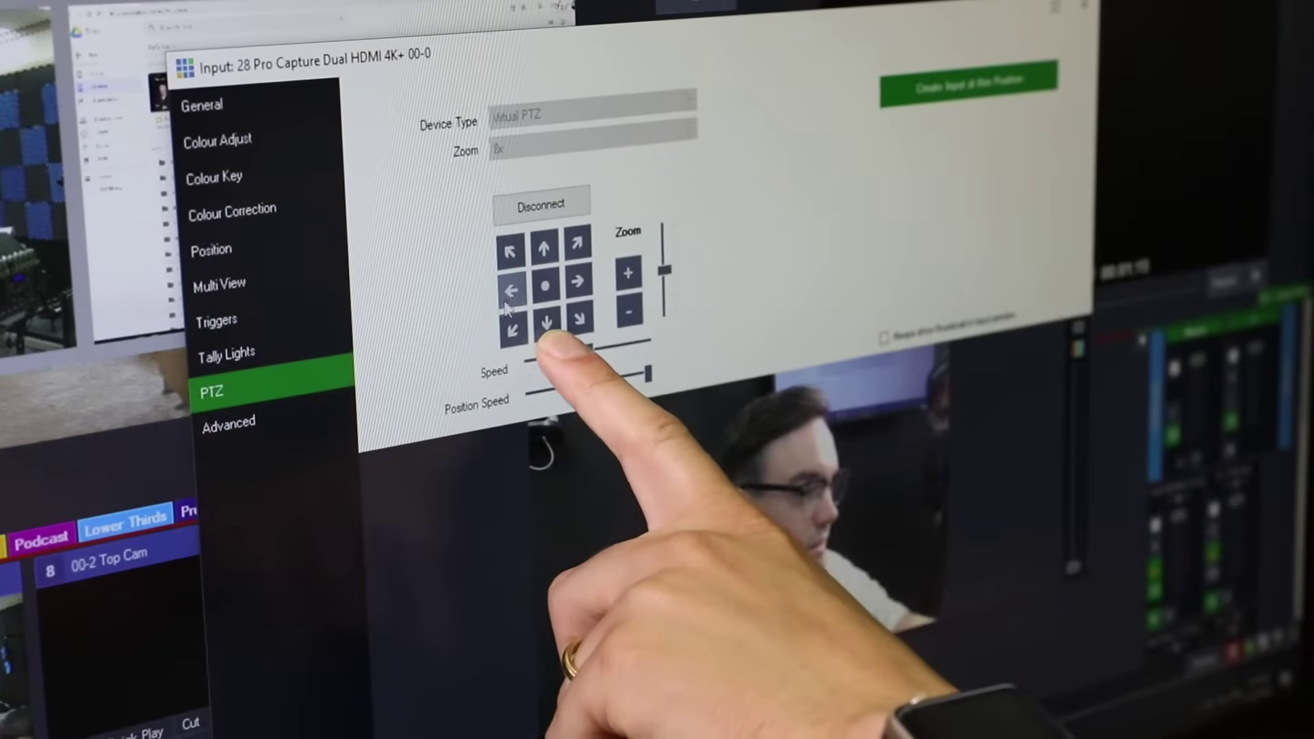
left_click(514, 301)
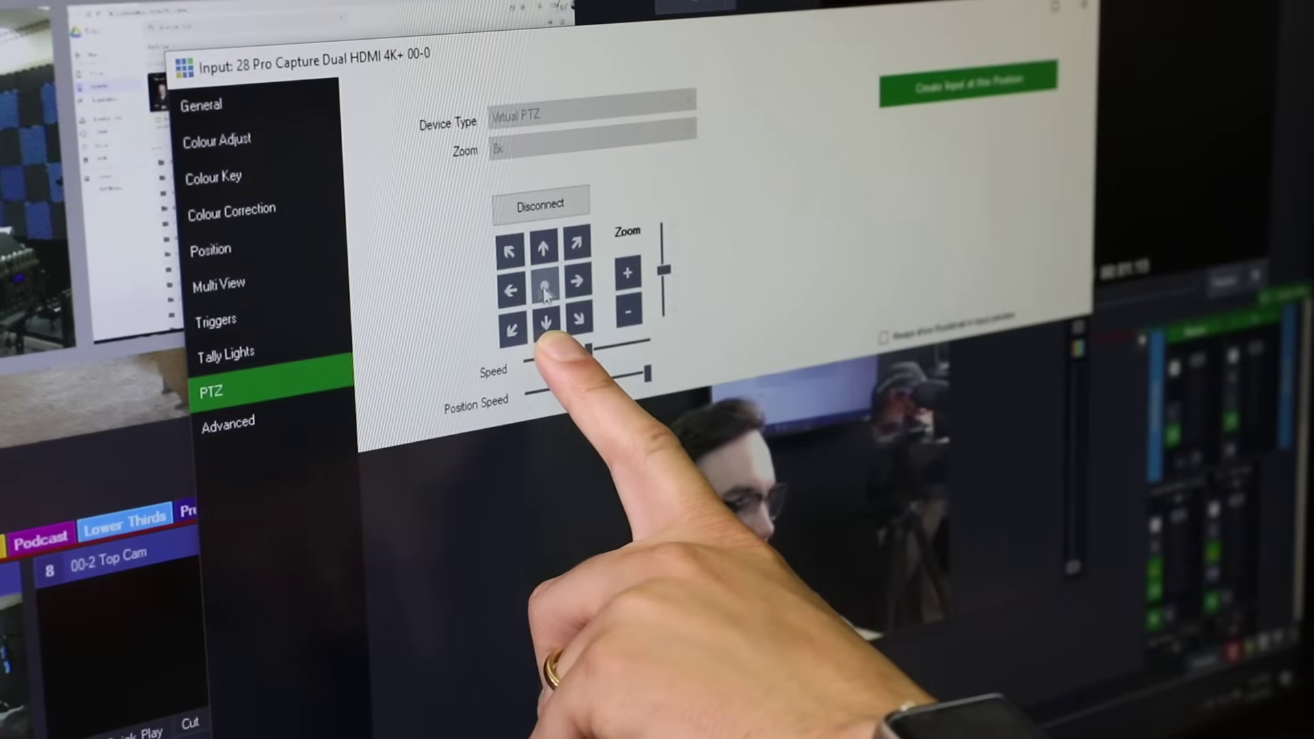
left_click(544, 320)
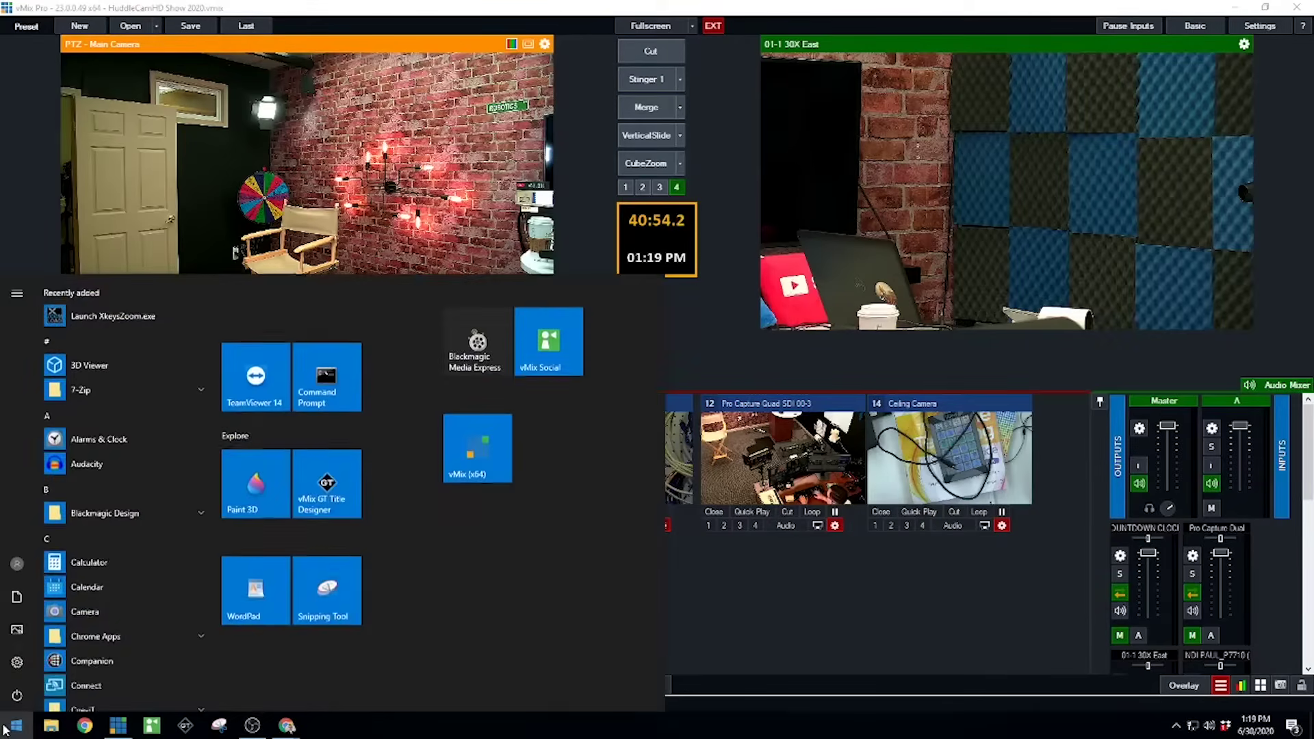
Step: Open Command Prompt via cmd and run ipconfig to list the network addresses
type("cmd")
key("Return")
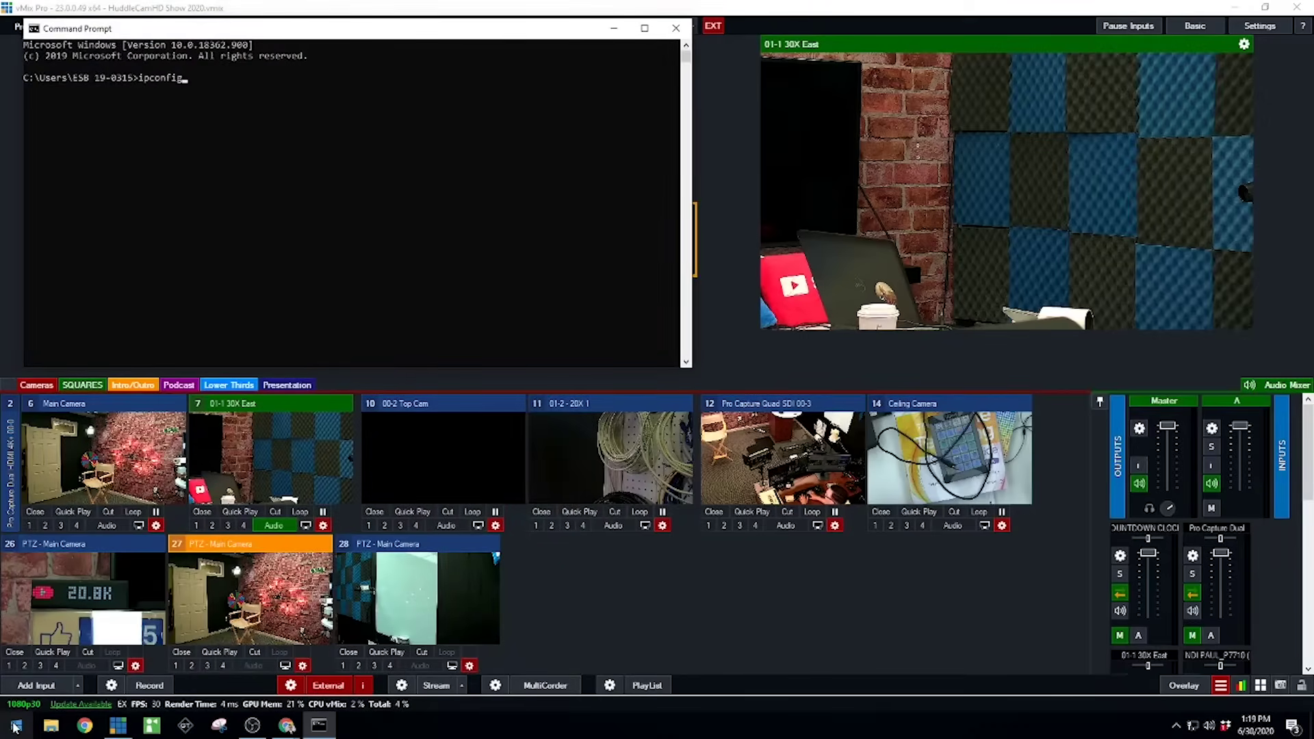
key("Return")
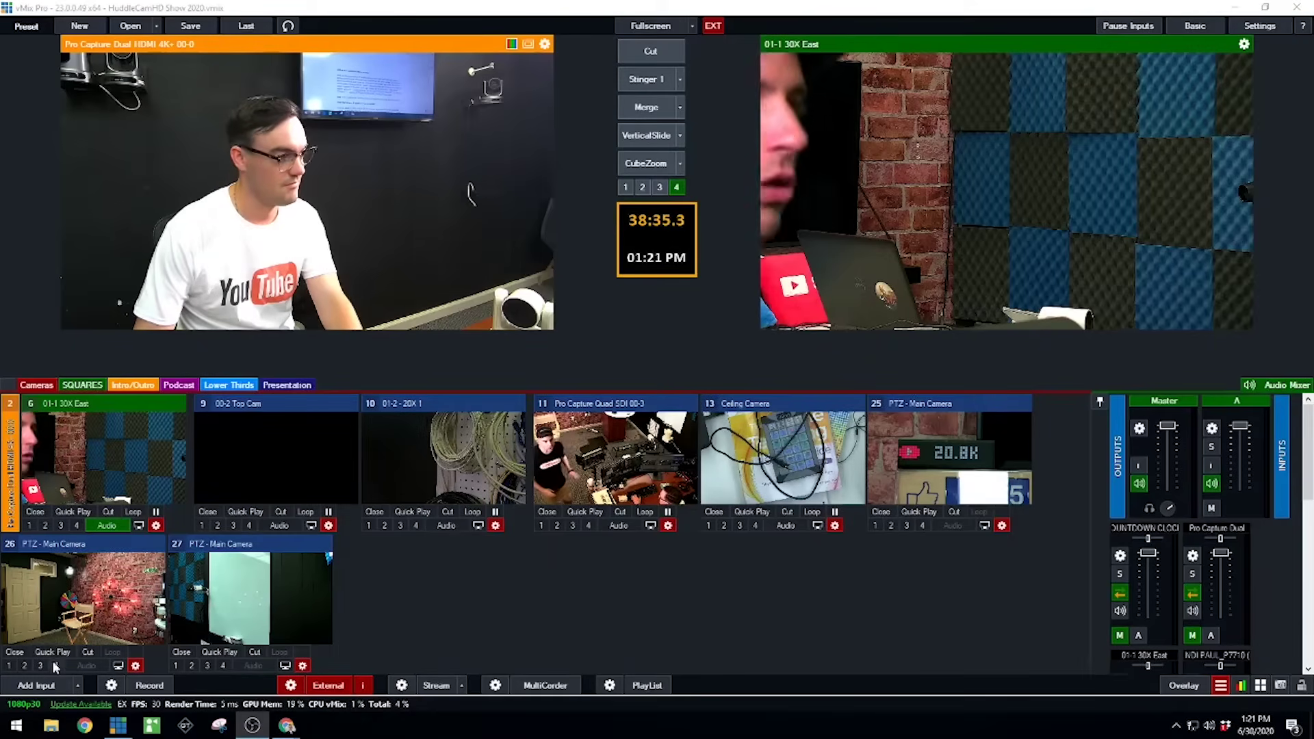
Step: Add a Camera input using the Pro Capture Quad SDI 00-0 capture device
left_click(43, 687)
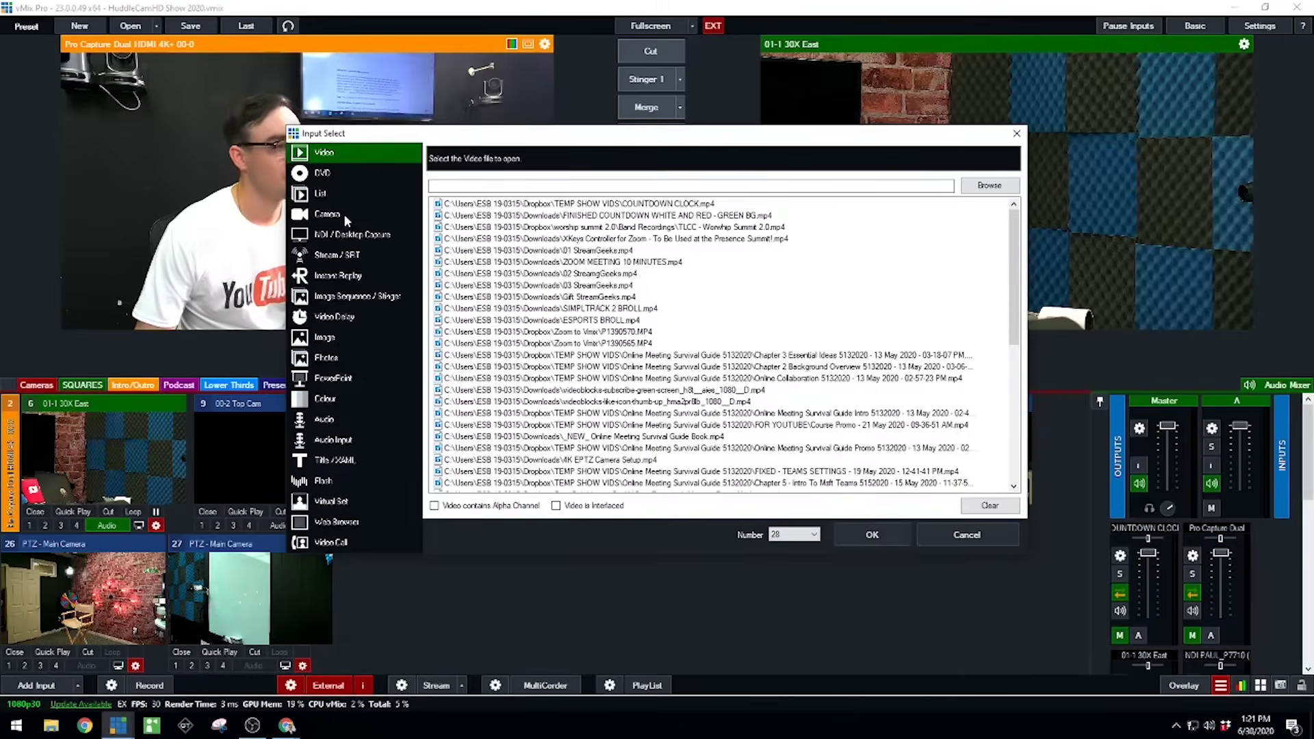
left_click(342, 214)
left_click(554, 155)
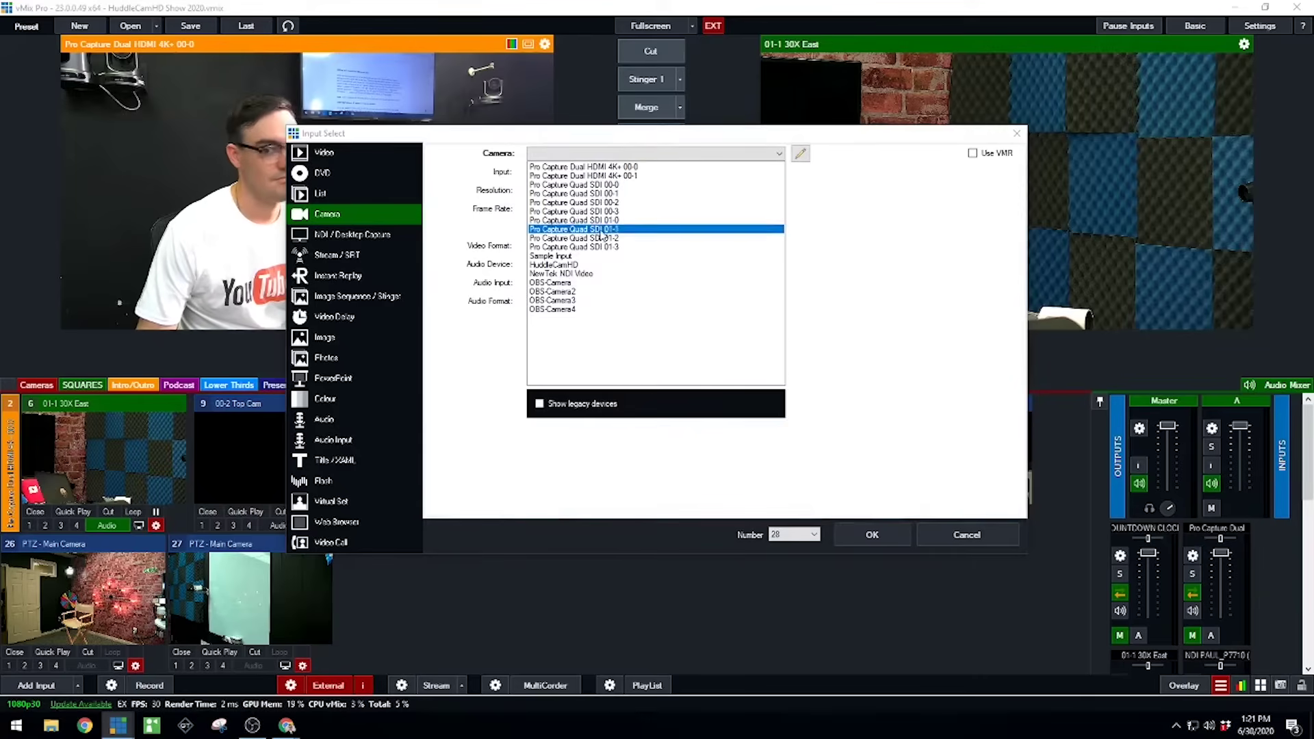
left_click(355, 235)
left_click(356, 234)
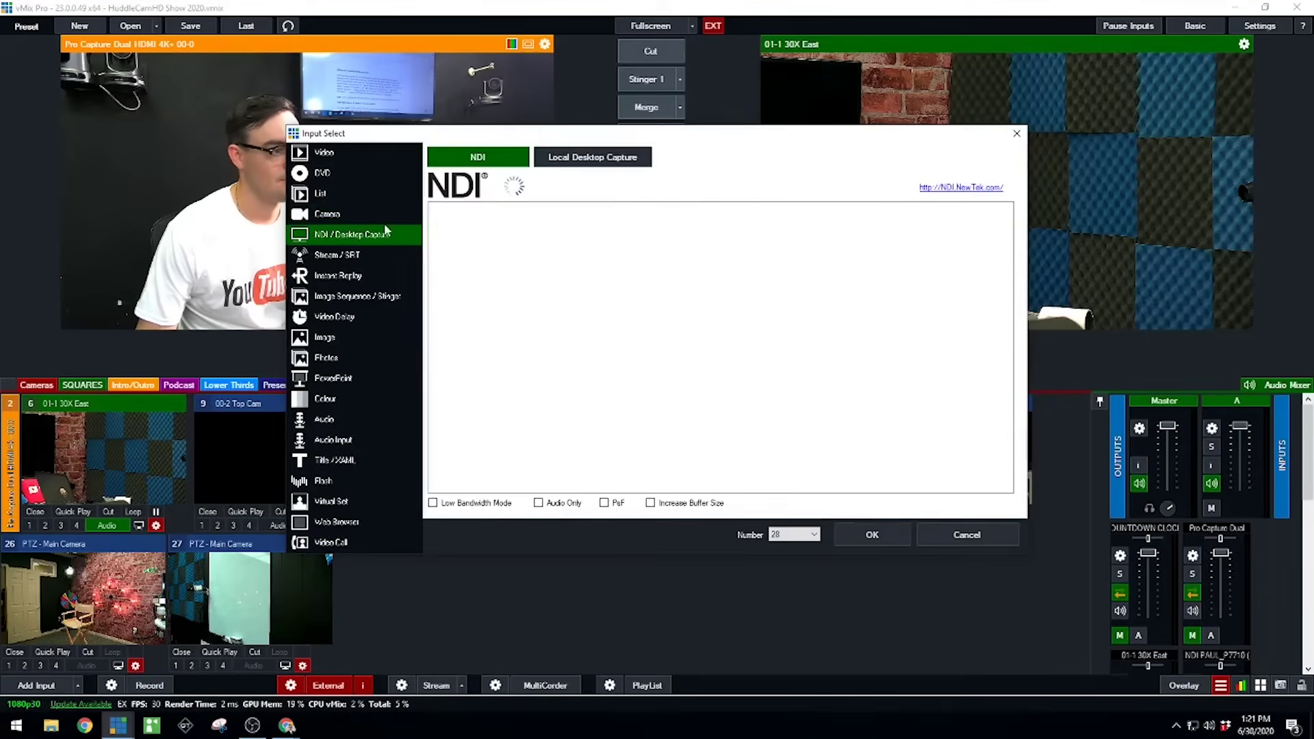
mouse_move(1008, 249)
left_mouse_down()
mouse_move(1008, 417)
mouse_move(1008, 236)
left_mouse_up()
left_click(383, 218)
left_click(549, 156)
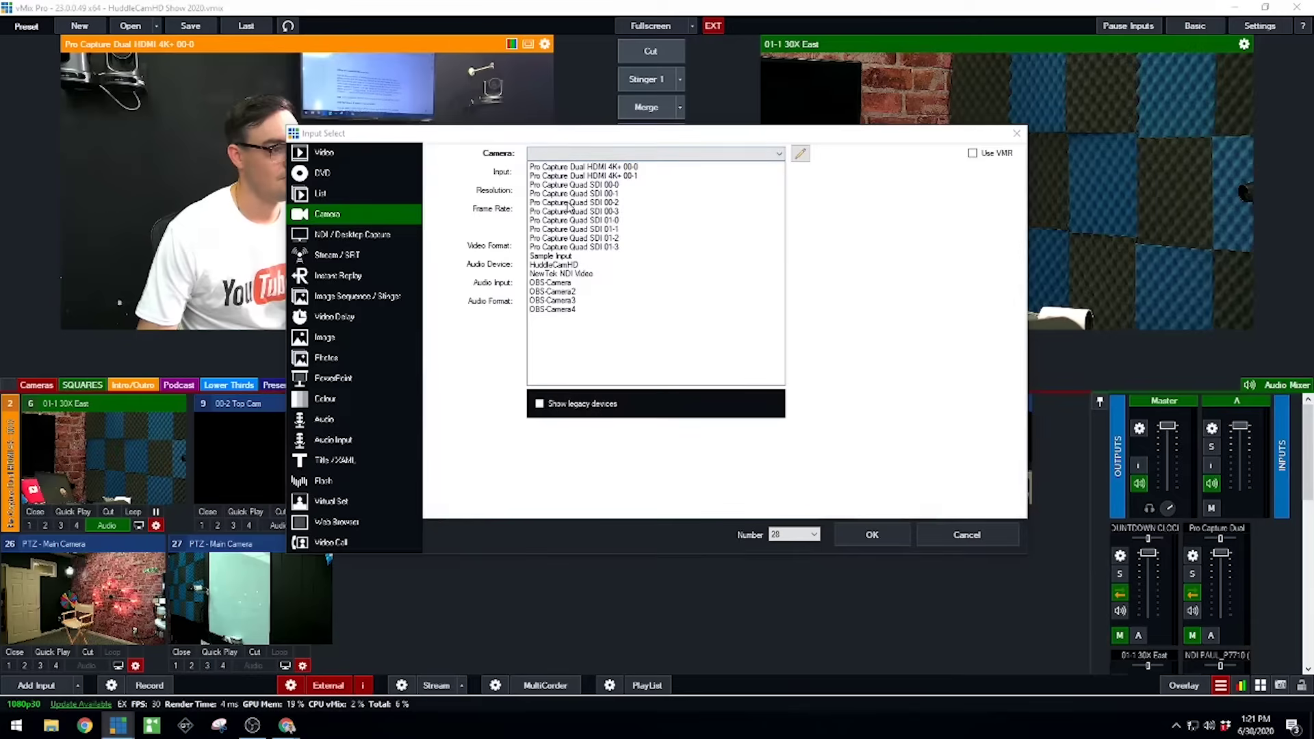
left_click(623, 216)
left_click(873, 534)
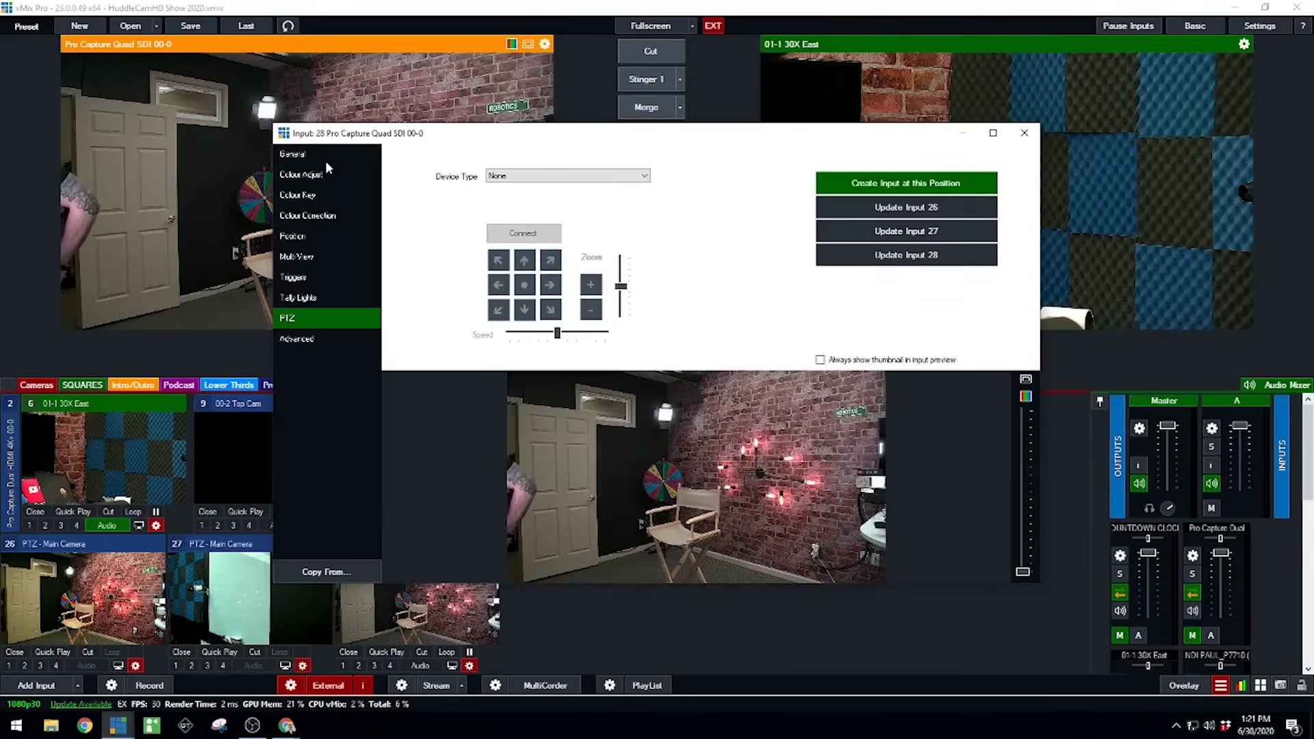
Step: Set input 28's PTZ device type to PTZ Optics VISCA UDP at IP 192.168.1.64
left_click(301, 155)
left_click(314, 316)
left_click(520, 177)
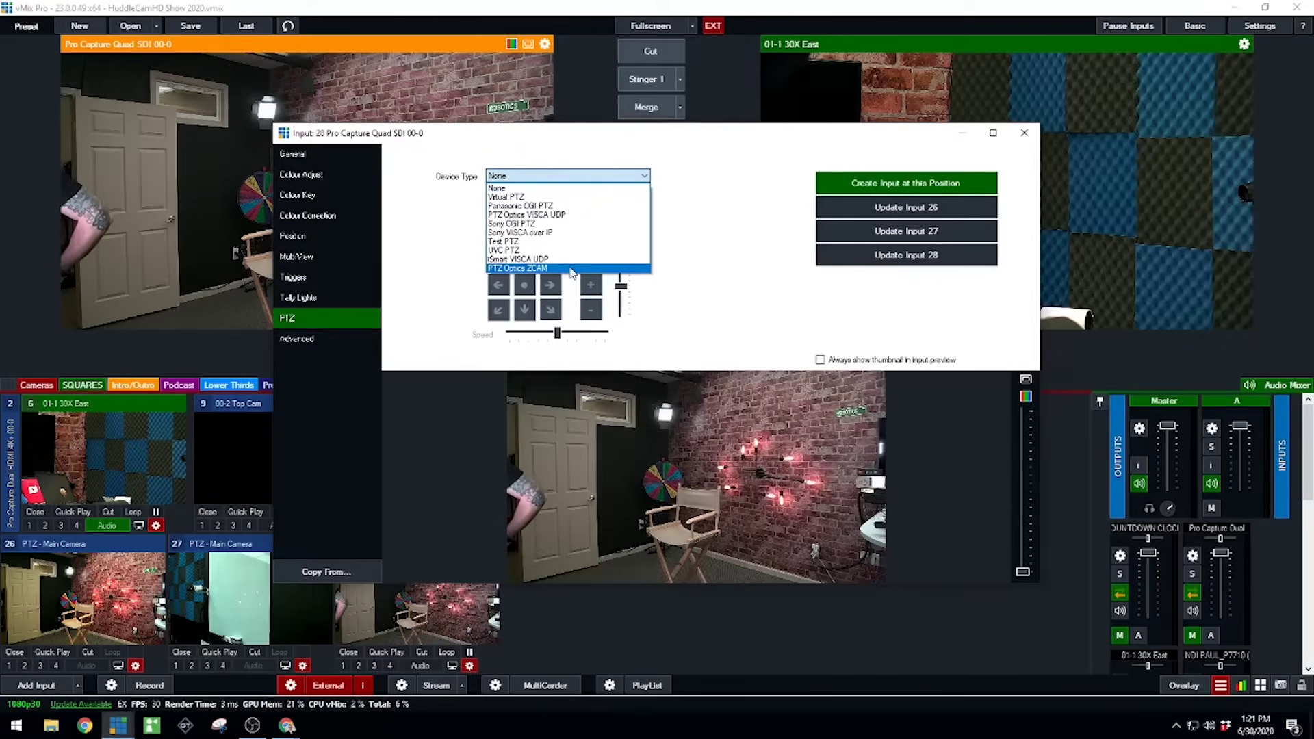
left_click(567, 215)
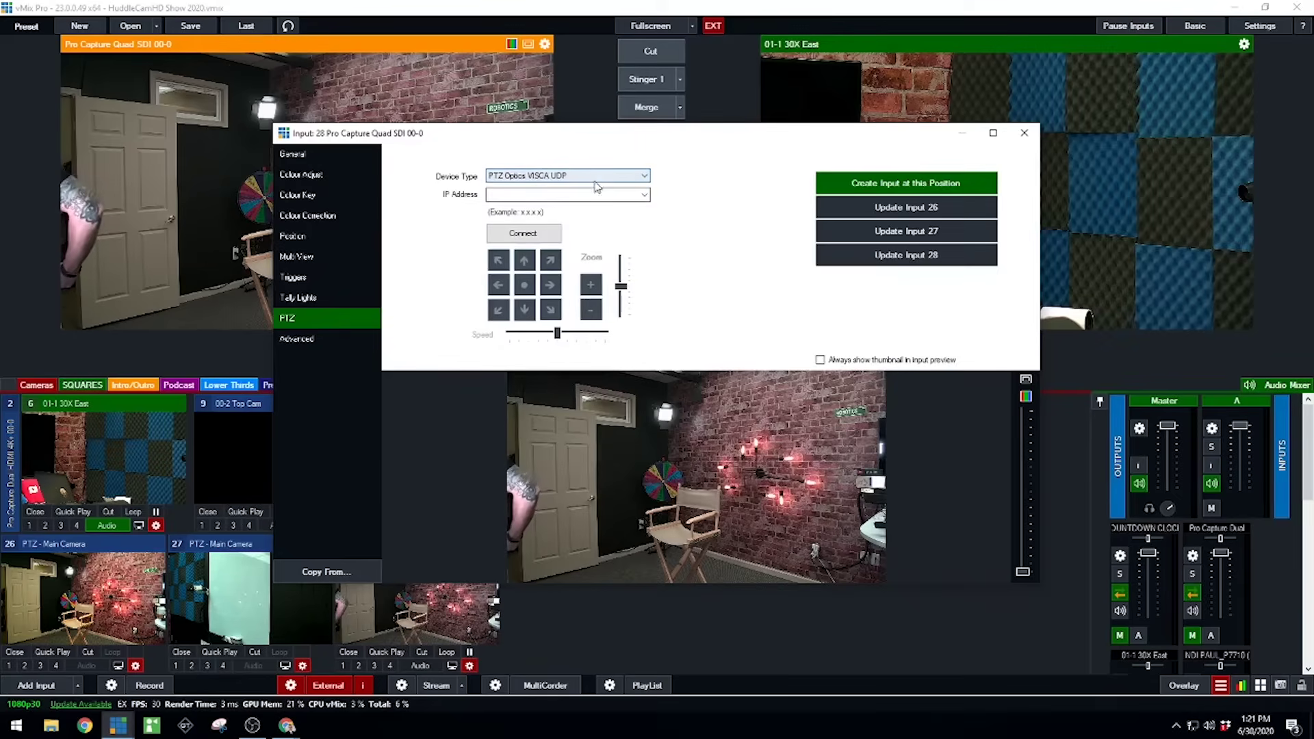
left_click(596, 182)
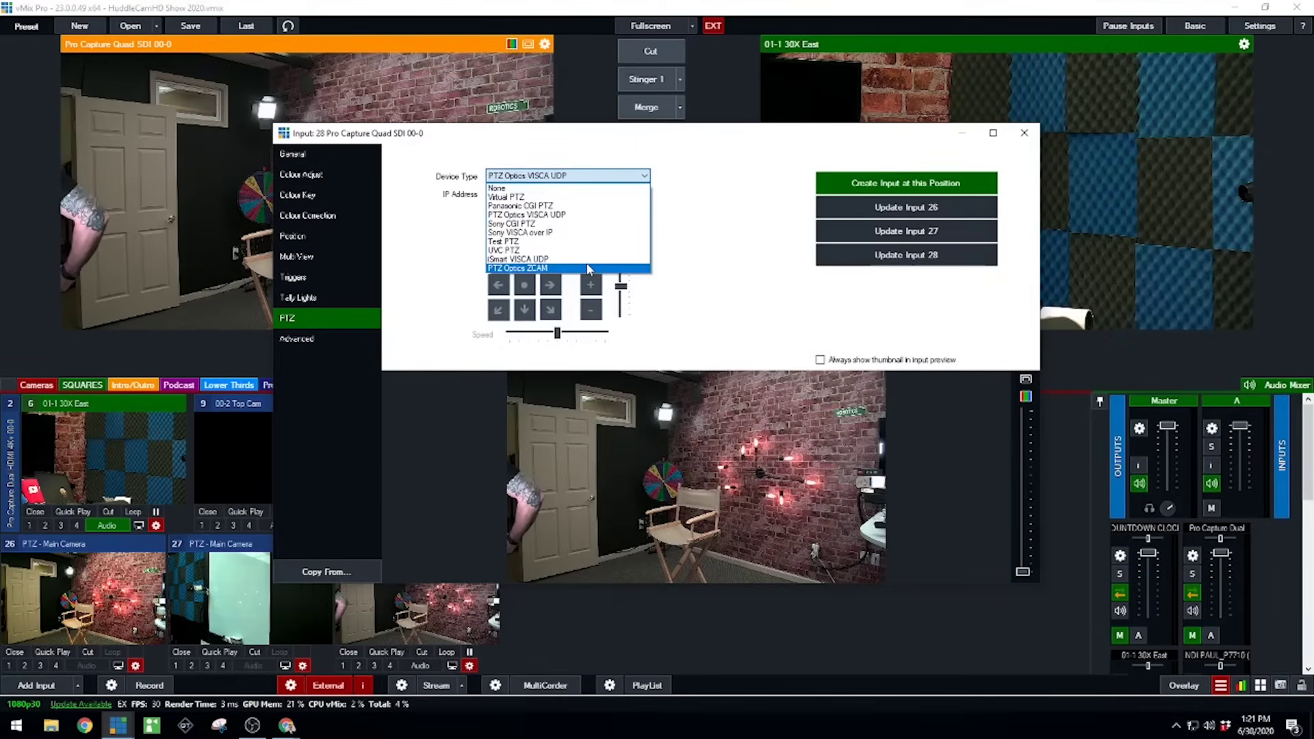
left_click(588, 268)
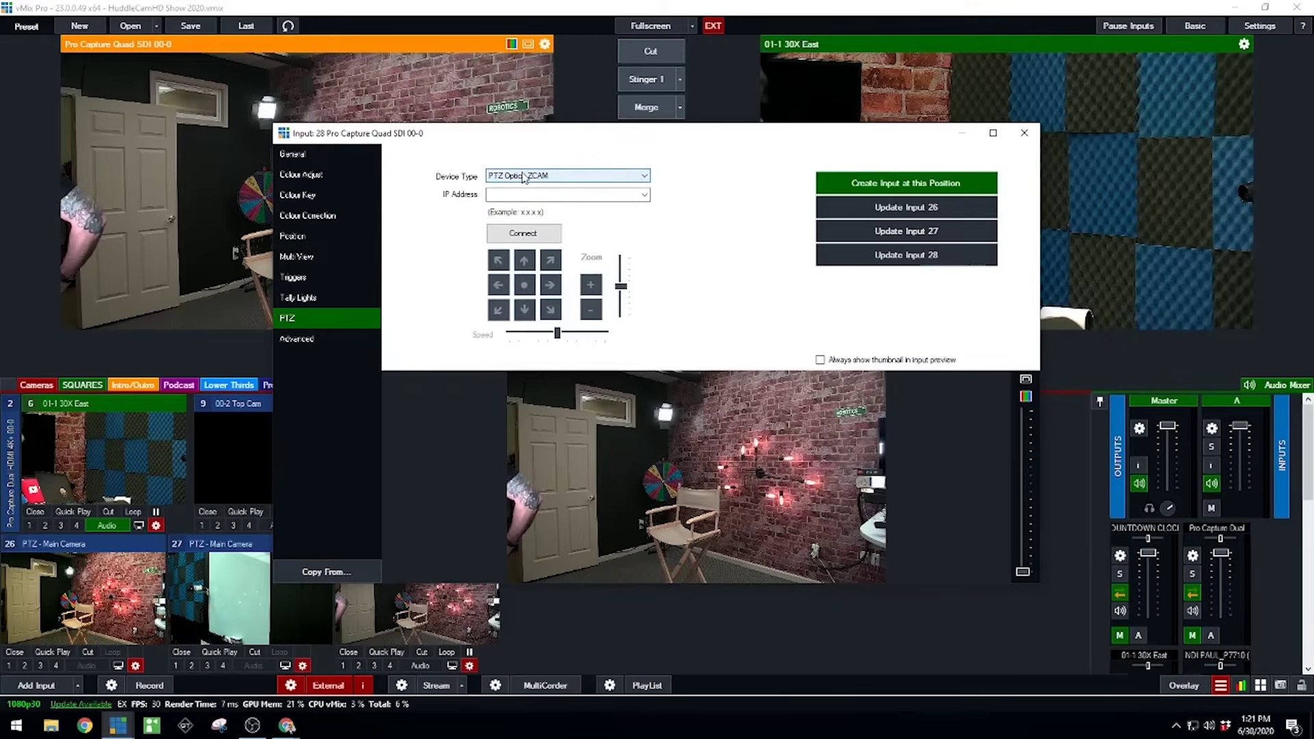
left_click(524, 177)
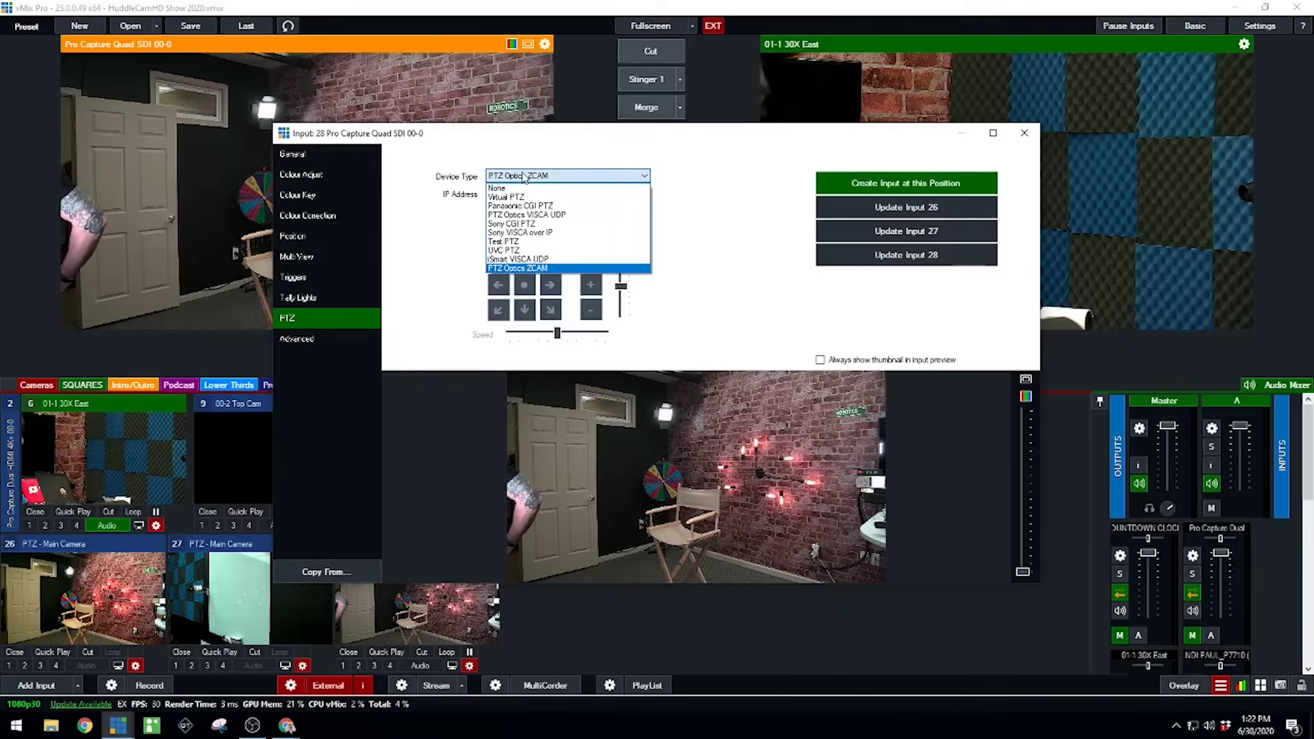
left_click(531, 215)
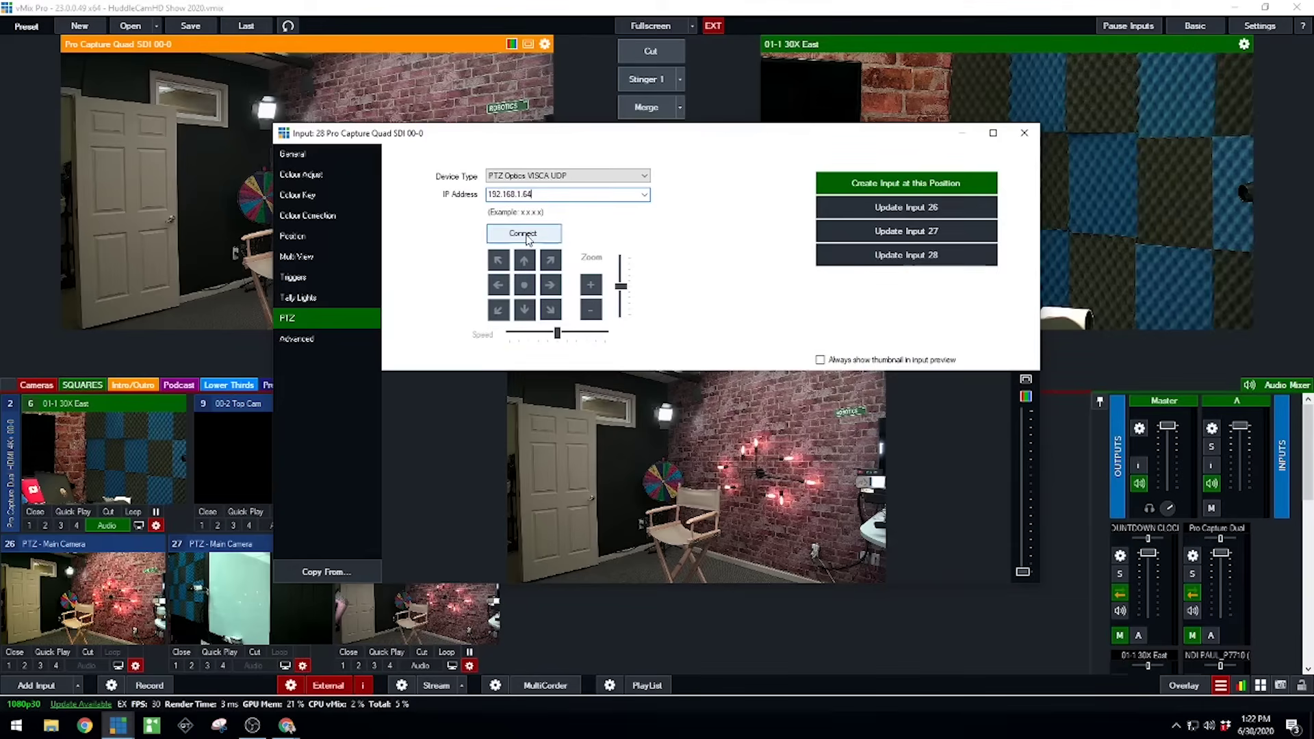
Step: Connect to the PTZ camera, frame the door and chair, and save it as preset input 29
left_click(524, 234)
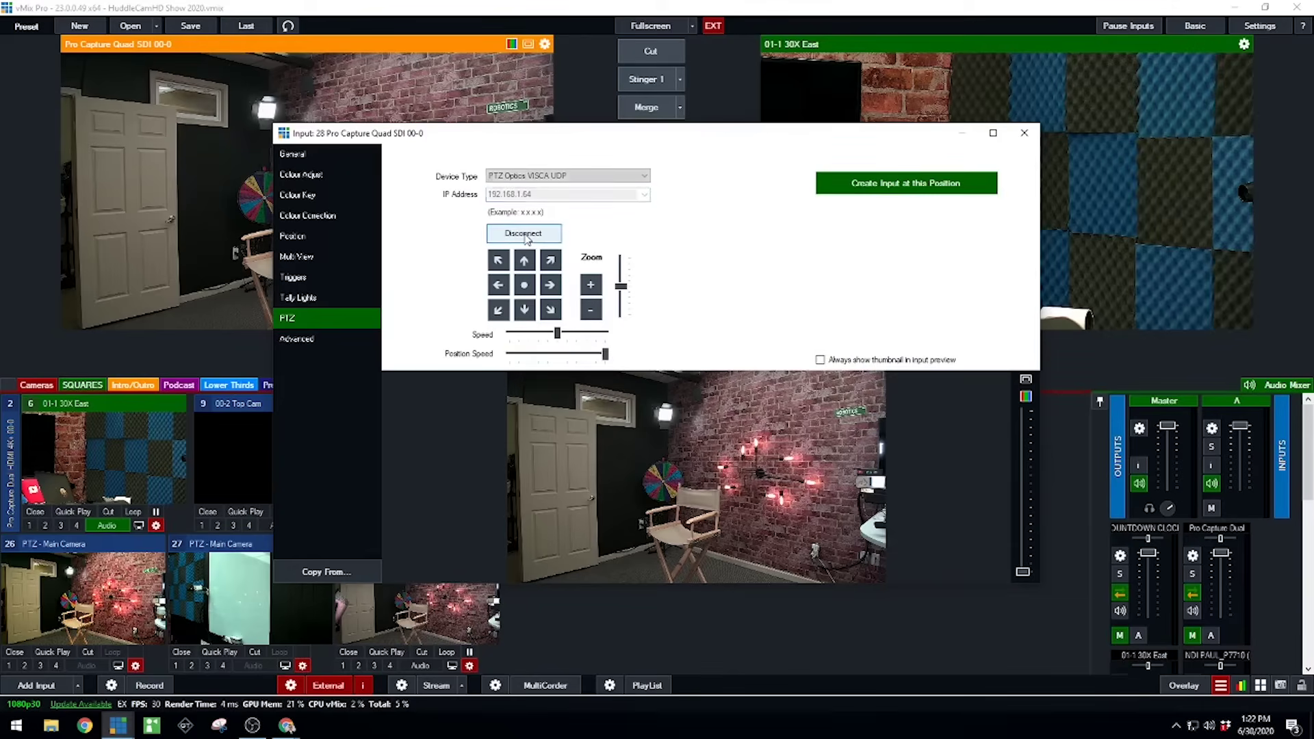
left_click(550, 286)
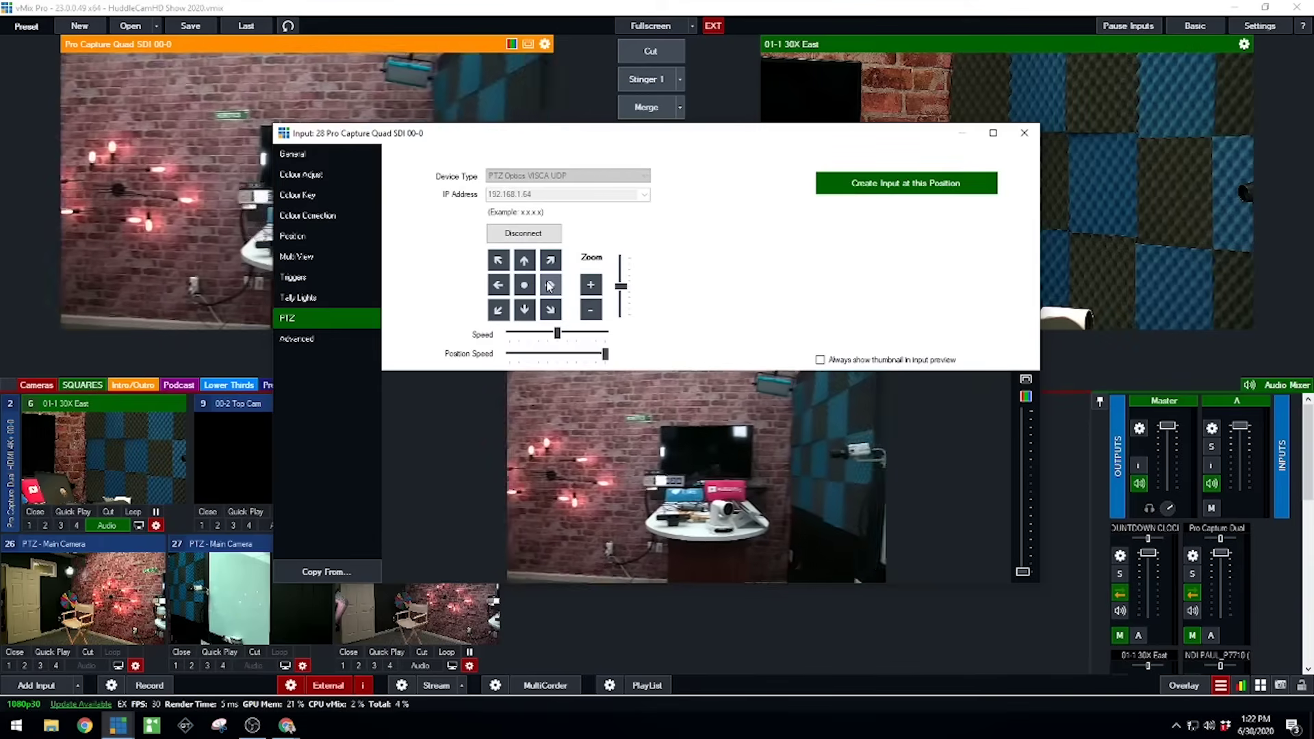
left_click(591, 286)
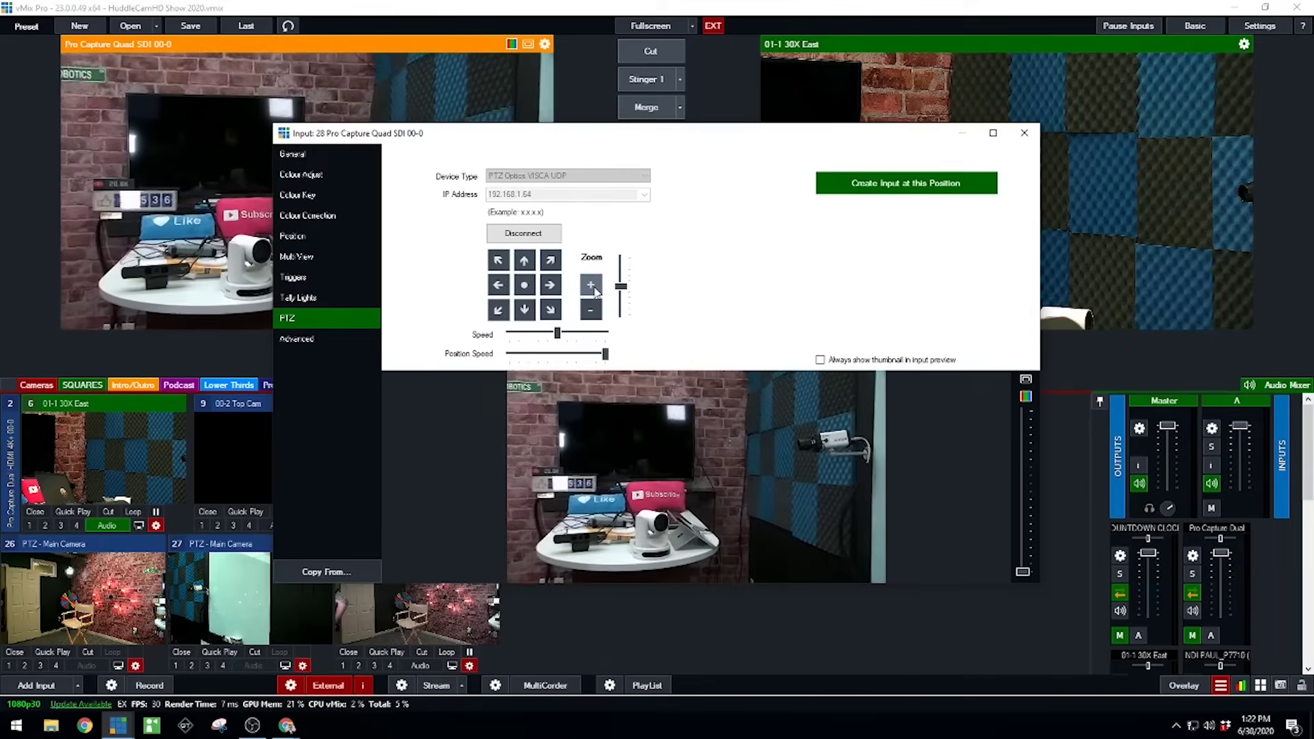
left_click(602, 317)
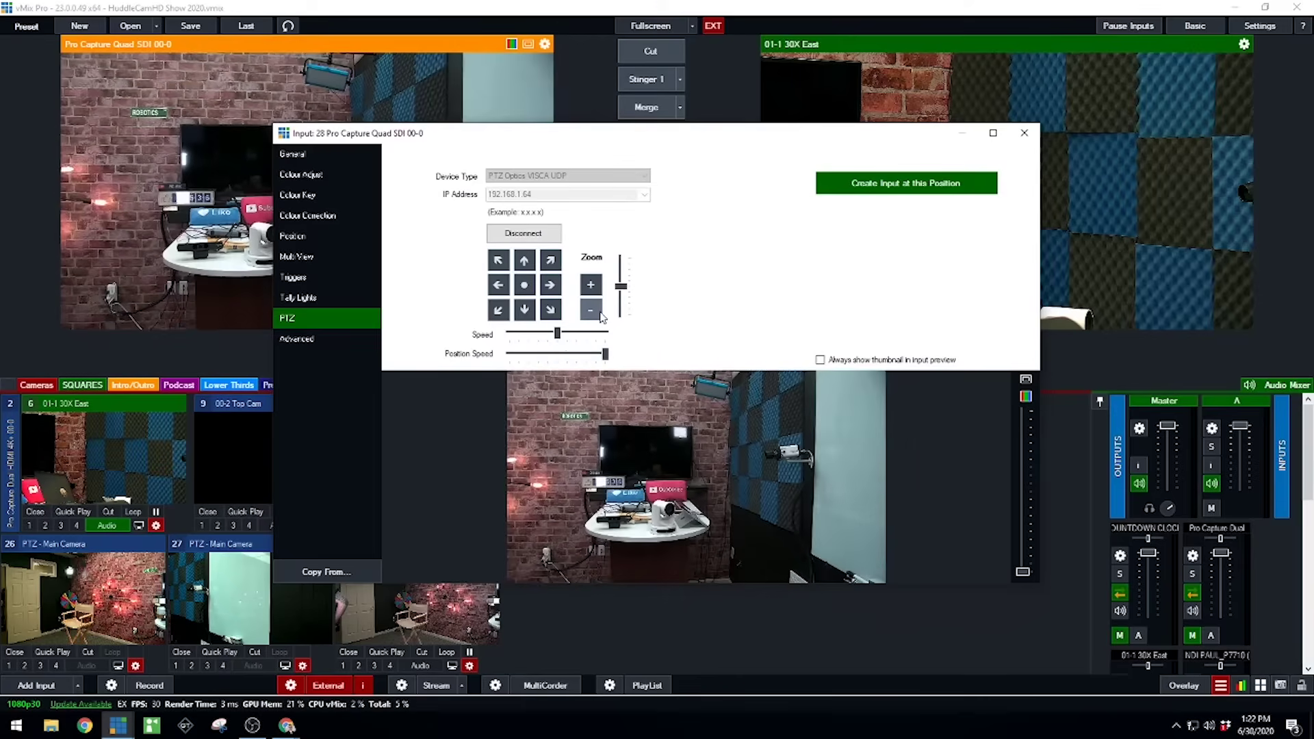
left_click(497, 286)
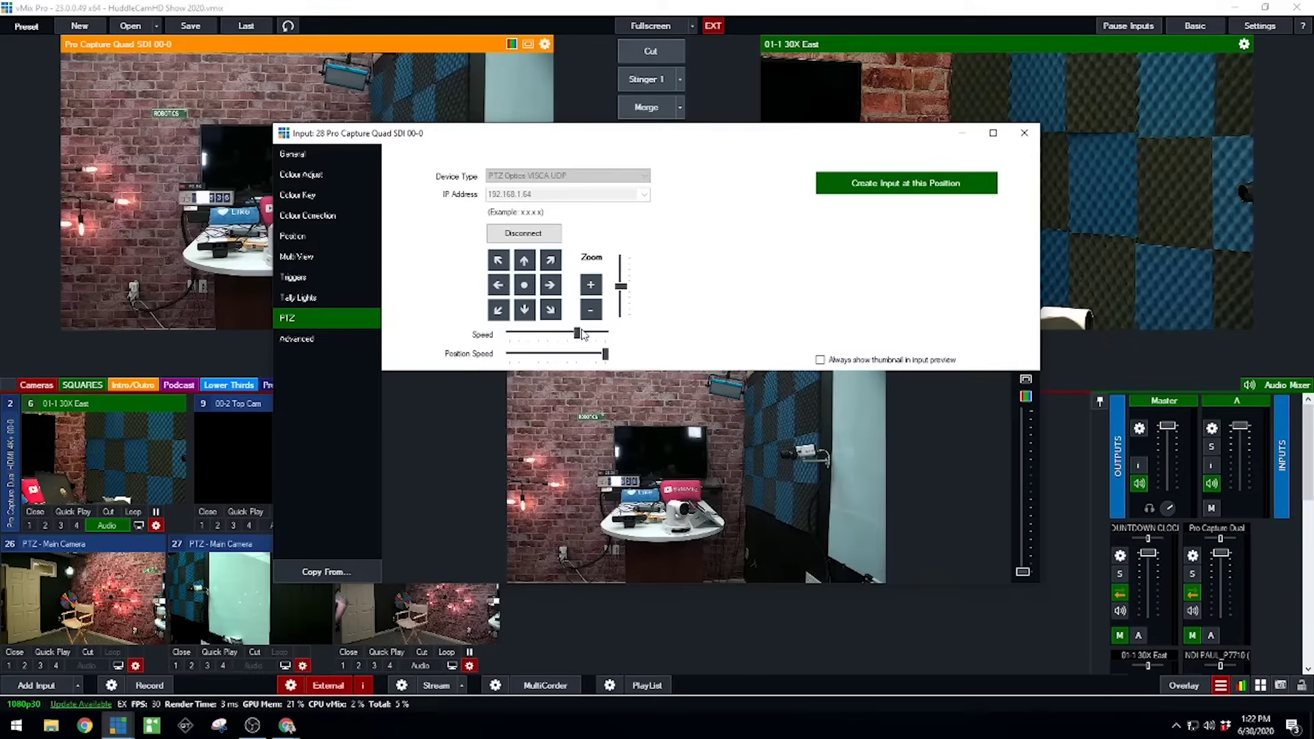
left_click(502, 295)
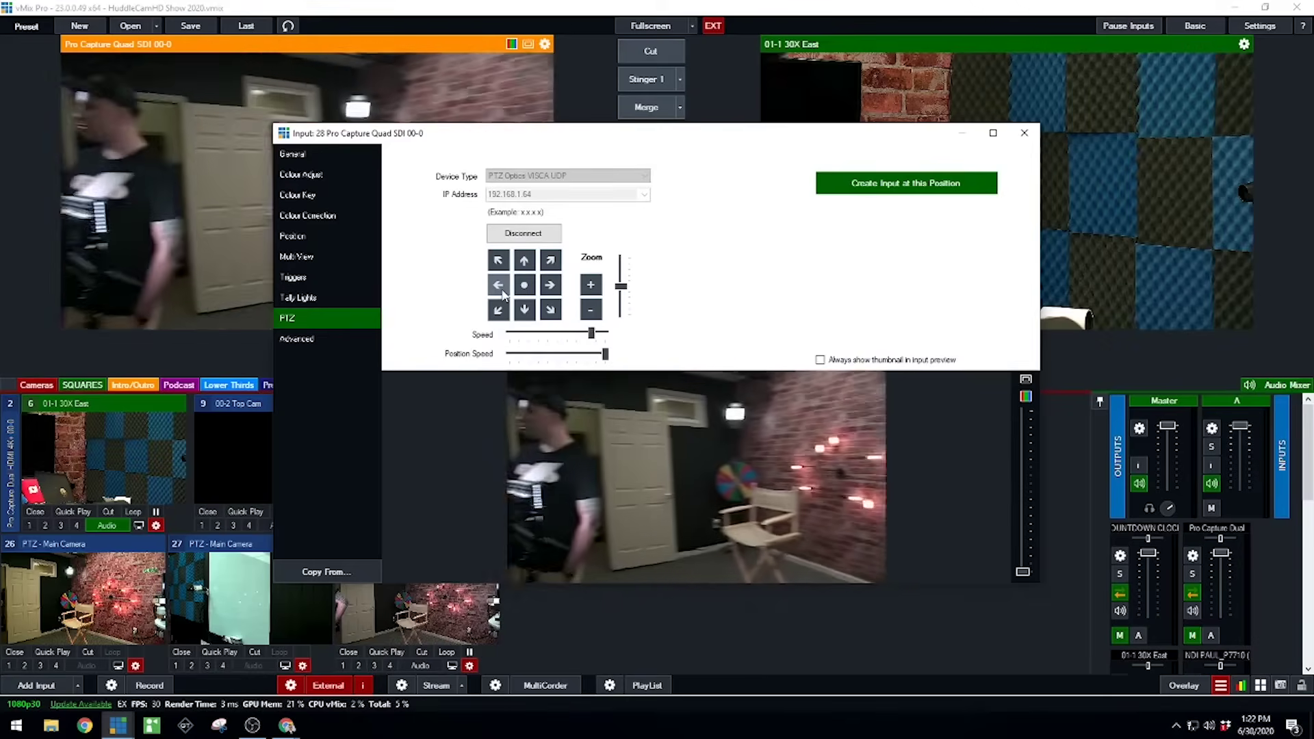
left_click(558, 286)
left_click(907, 182)
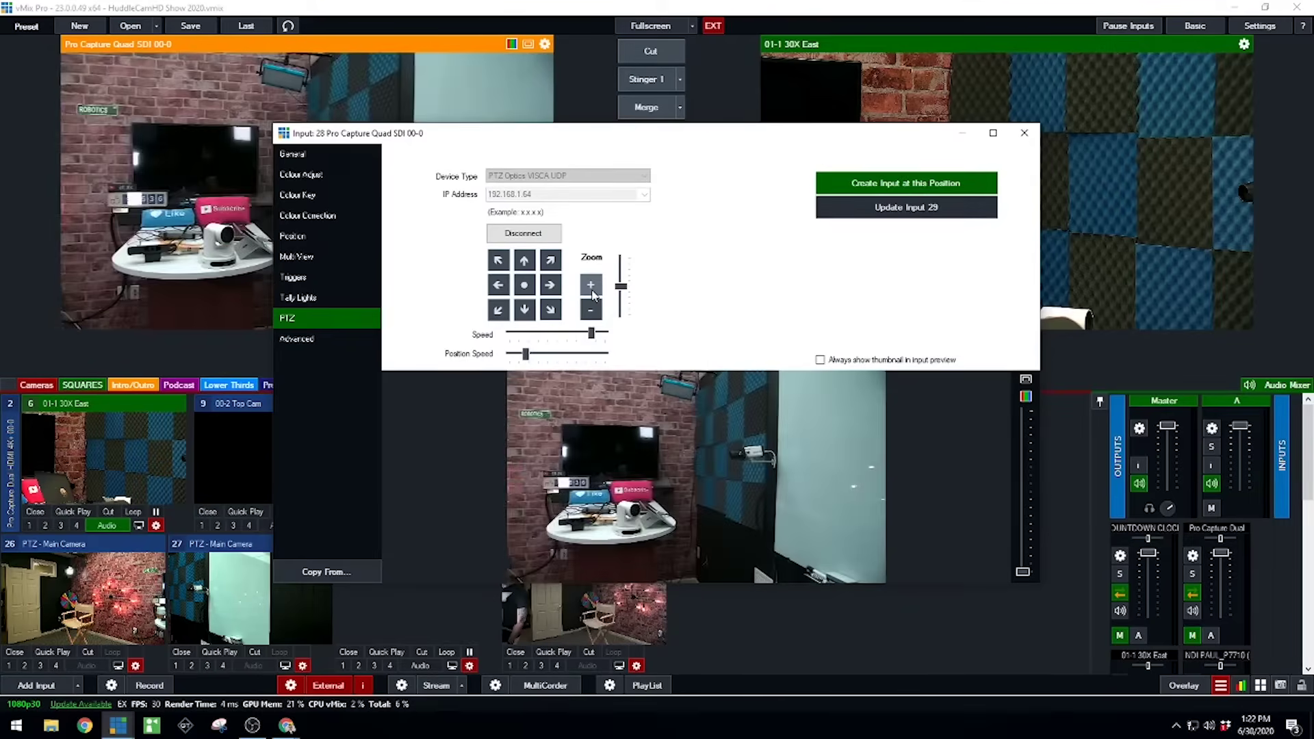
Step: Zoom in on the Subscribe sign, save it as preset input 30, and preview input 29
left_click(592, 287)
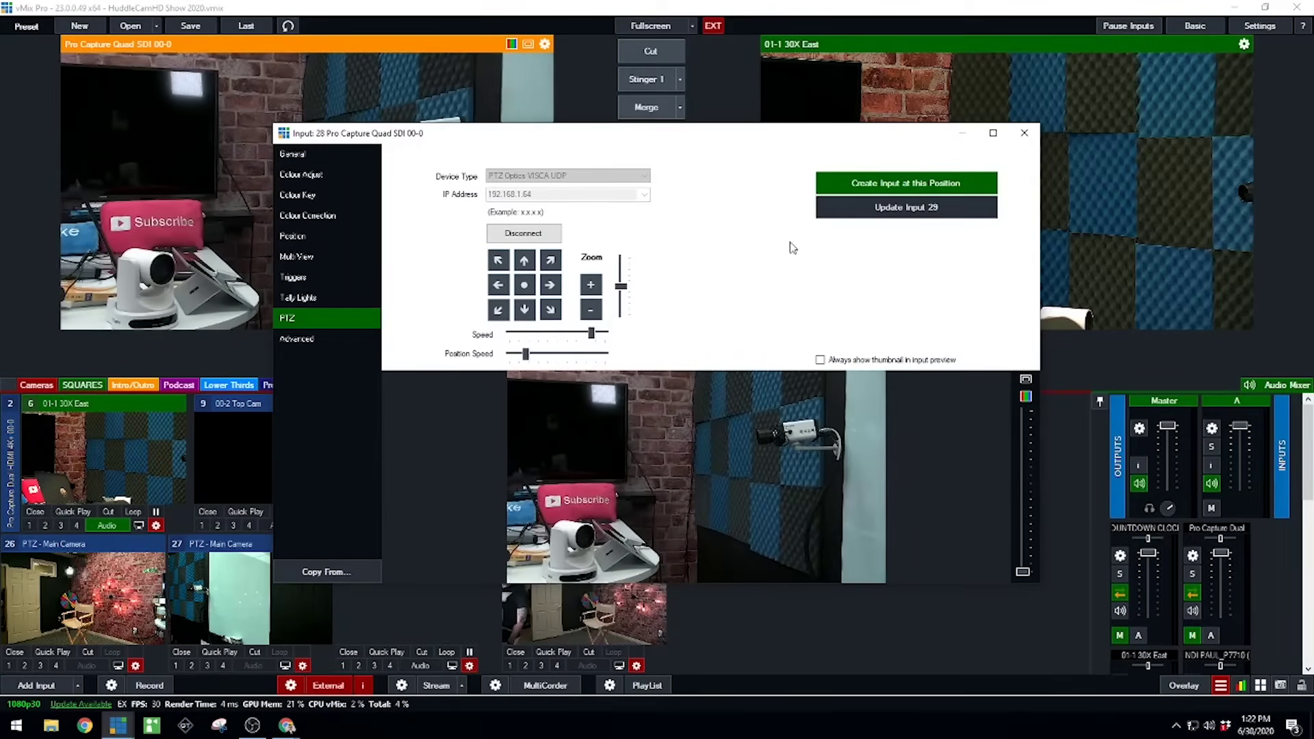
left_click(927, 185)
left_click(1024, 132)
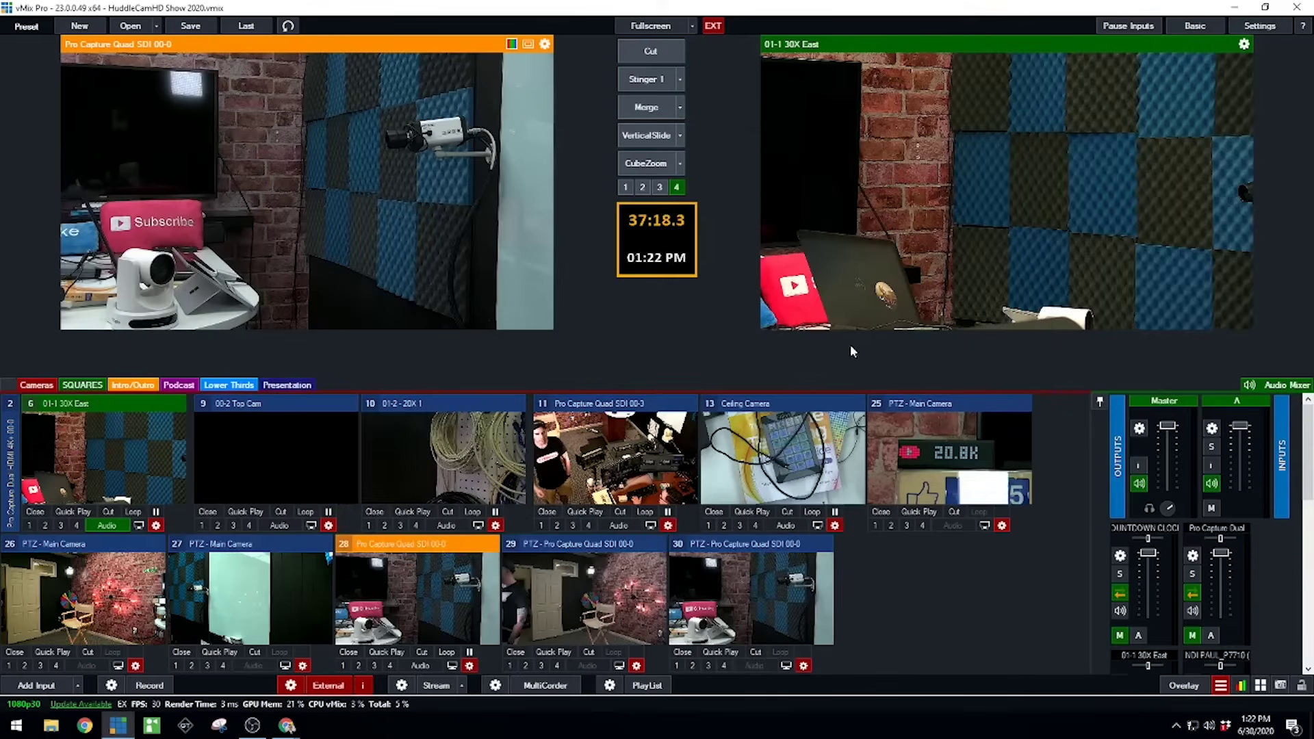
left_click(636, 564)
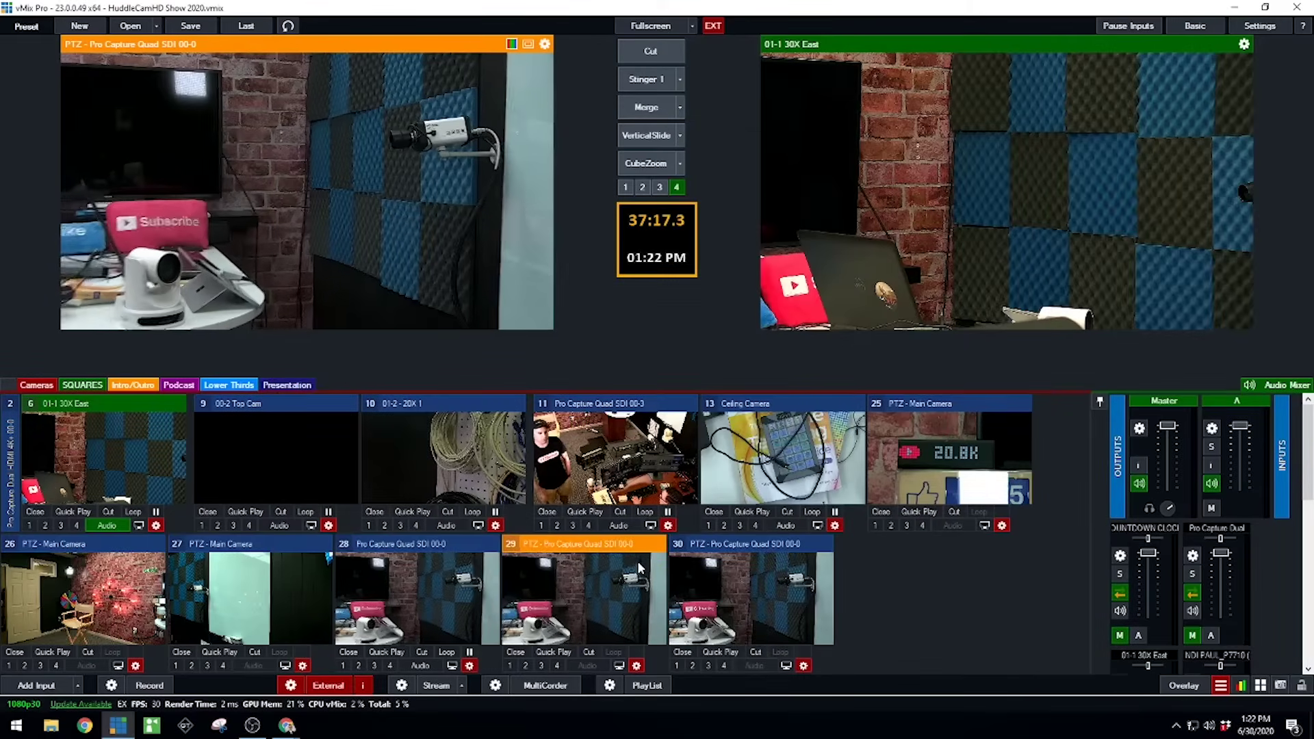
Step: Zoom and pan toward the brick-wall lamps, save it as preset input 31, and preview it
left_click(758, 595)
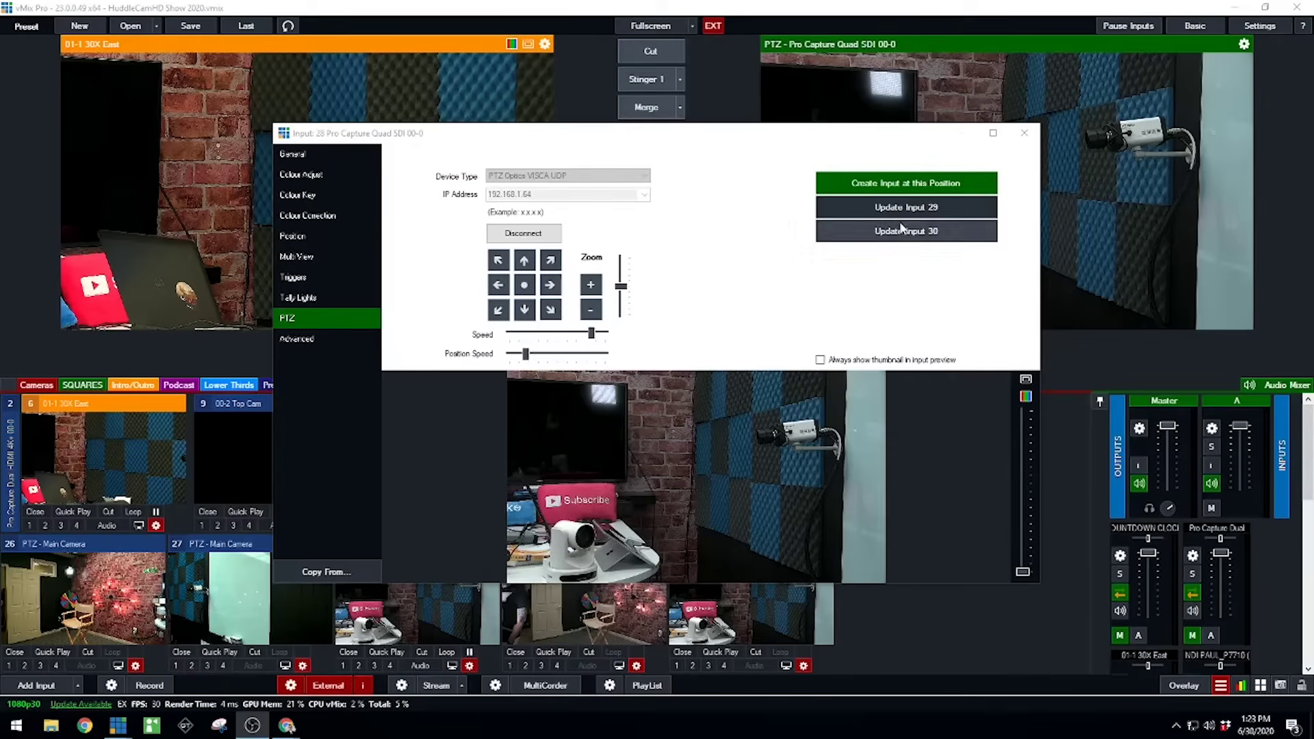
left_click(591, 284)
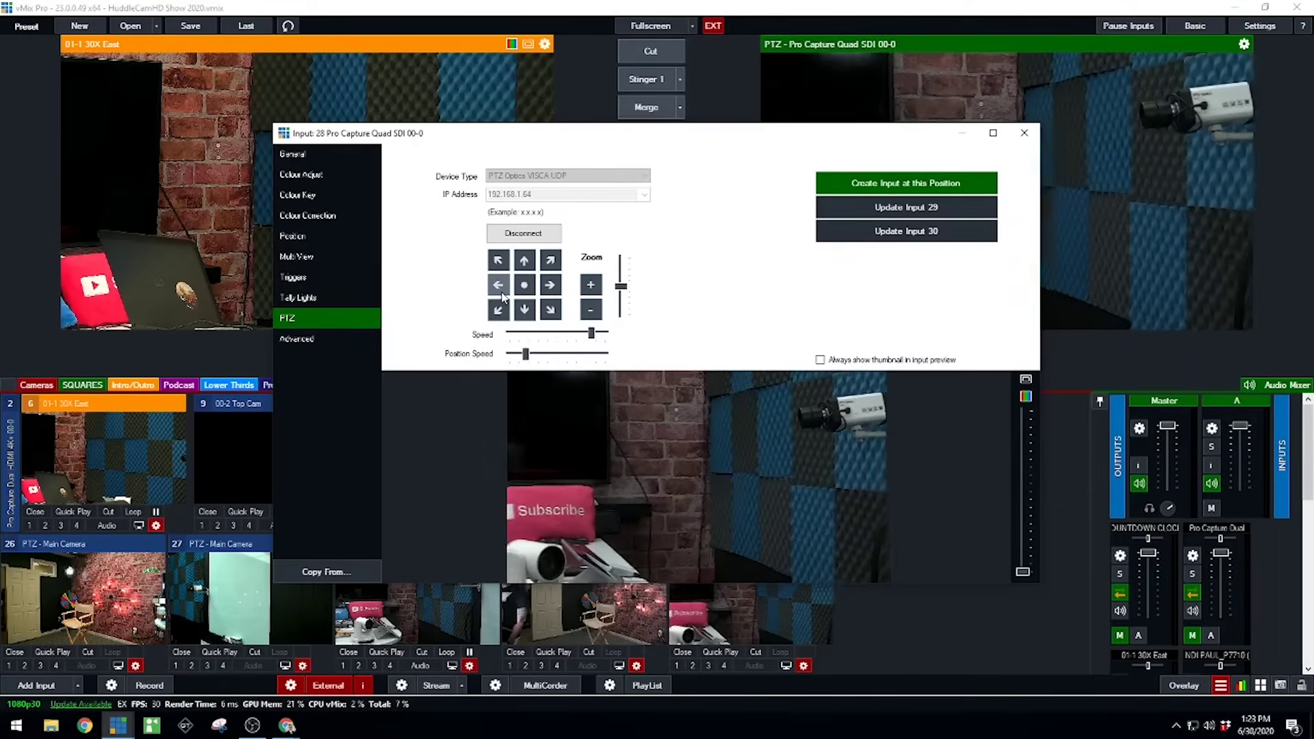
left_click(502, 292)
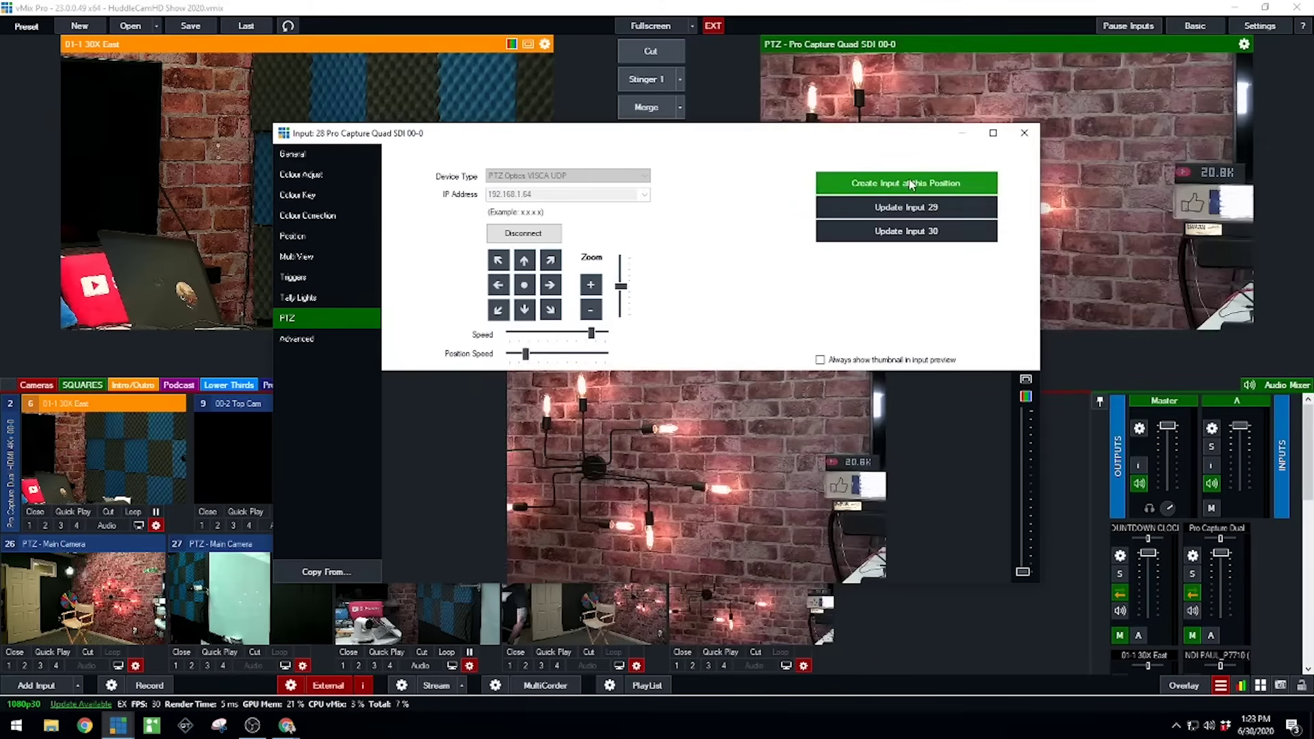
left_click(910, 184)
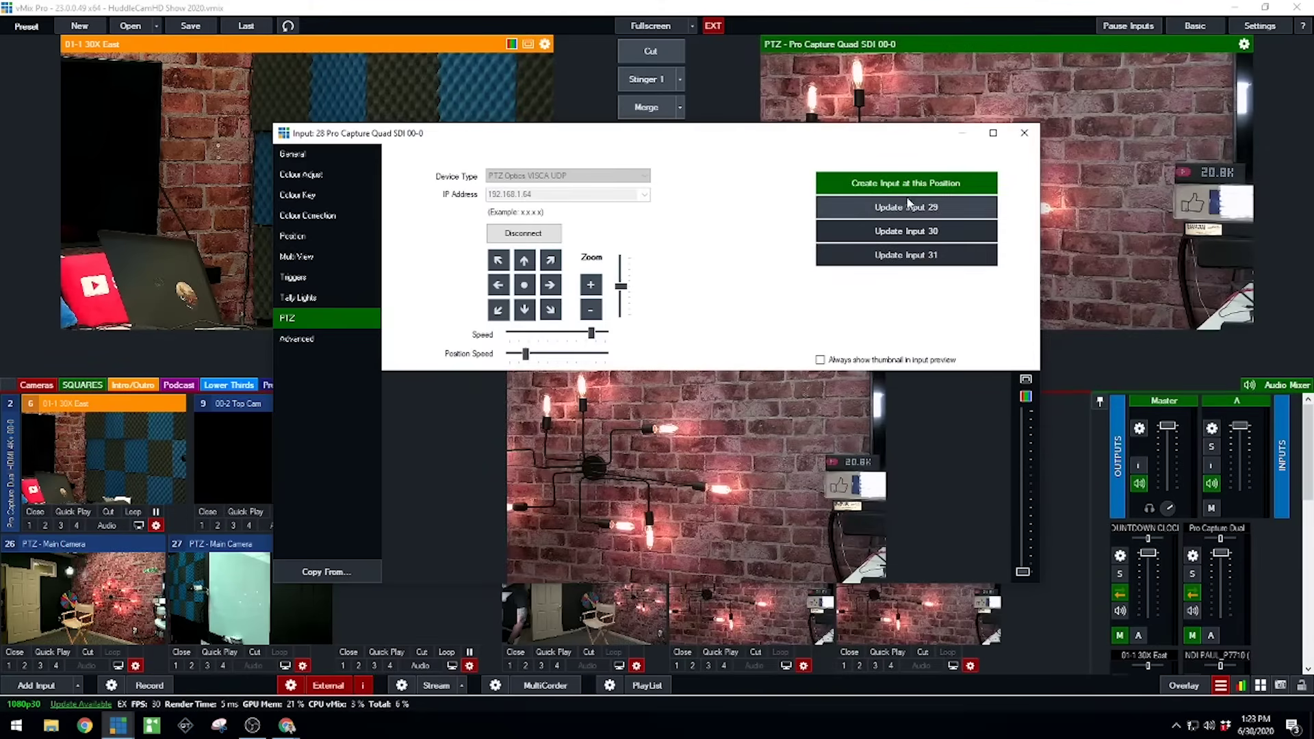
left_click(1024, 133)
left_click(917, 590)
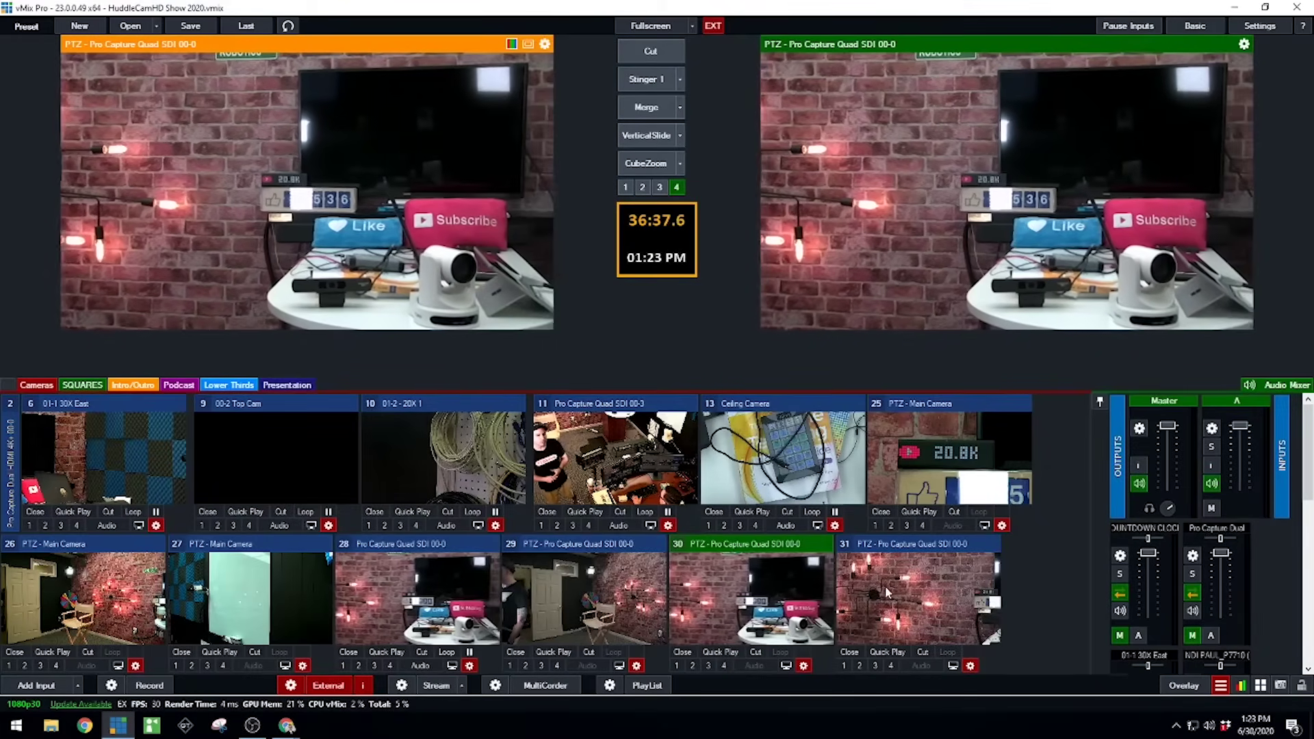
Step: Preview the PTZ preset inputs, then Cut input 6 01-1 30X East live
left_click(613, 609)
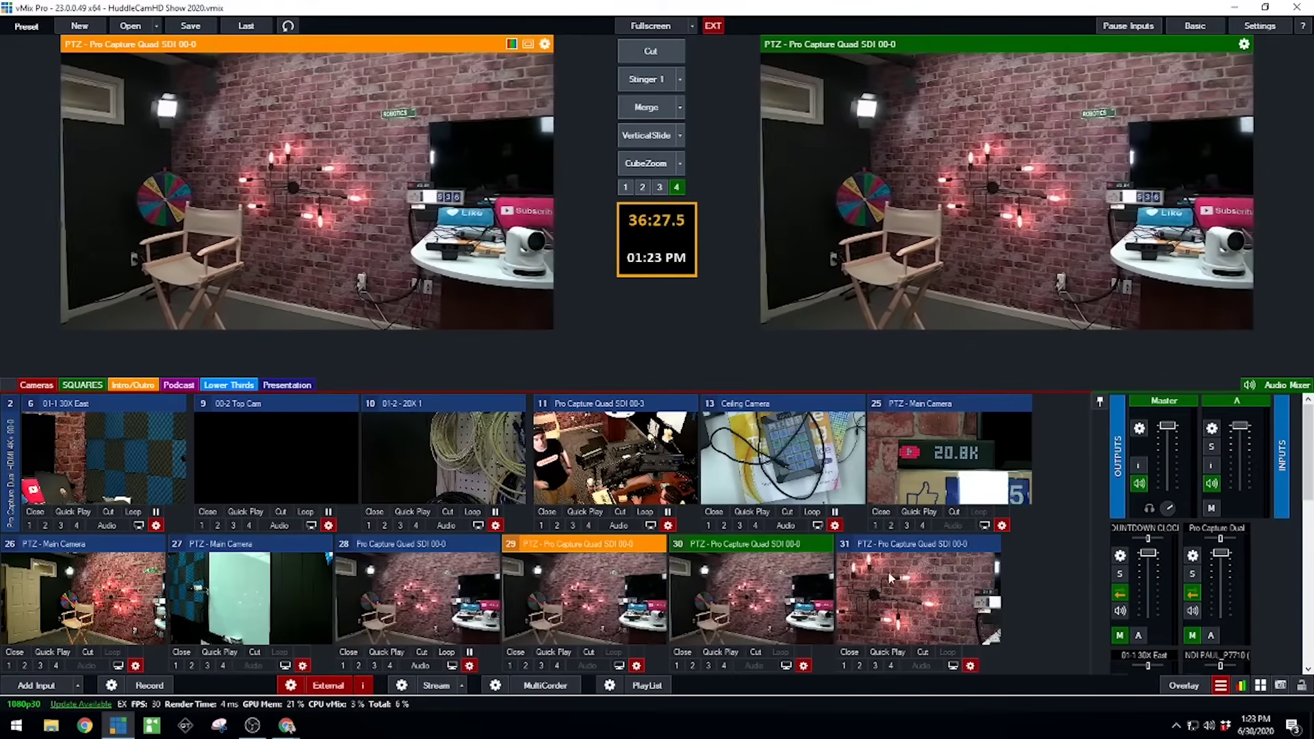
left_click(914, 602)
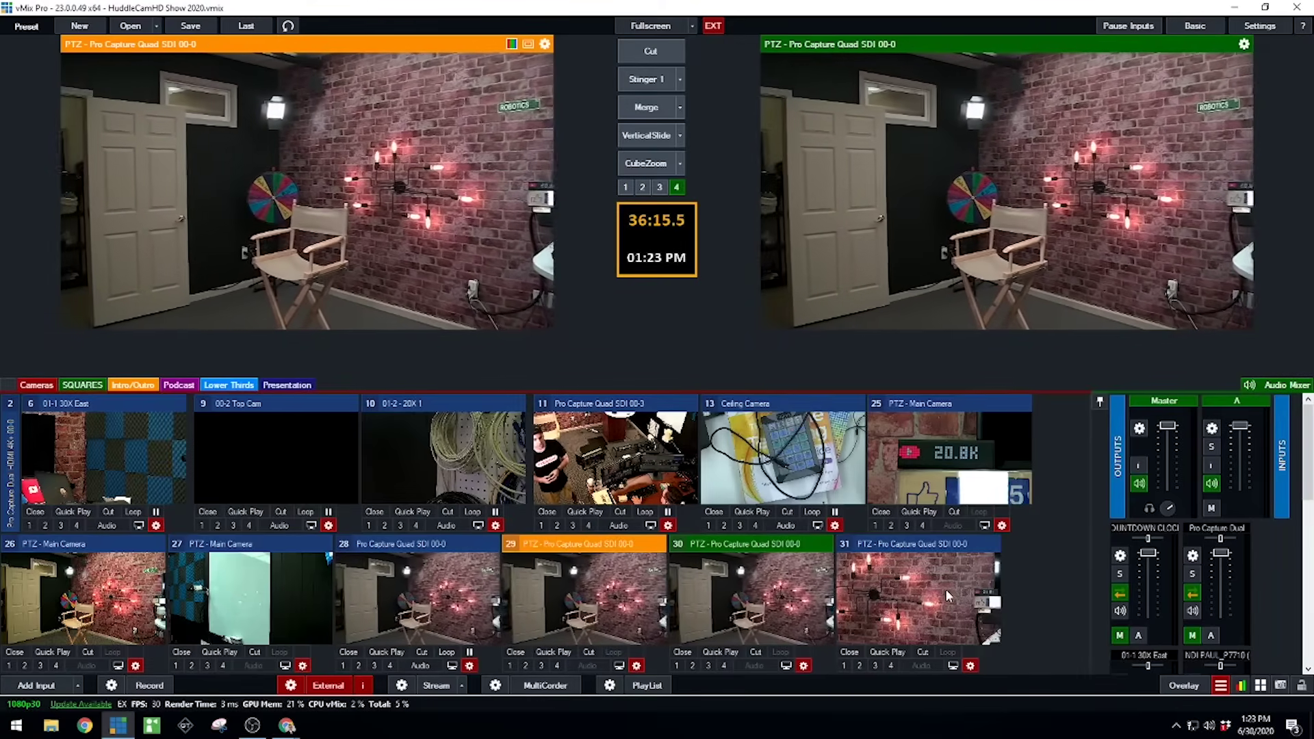
left_click(945, 590)
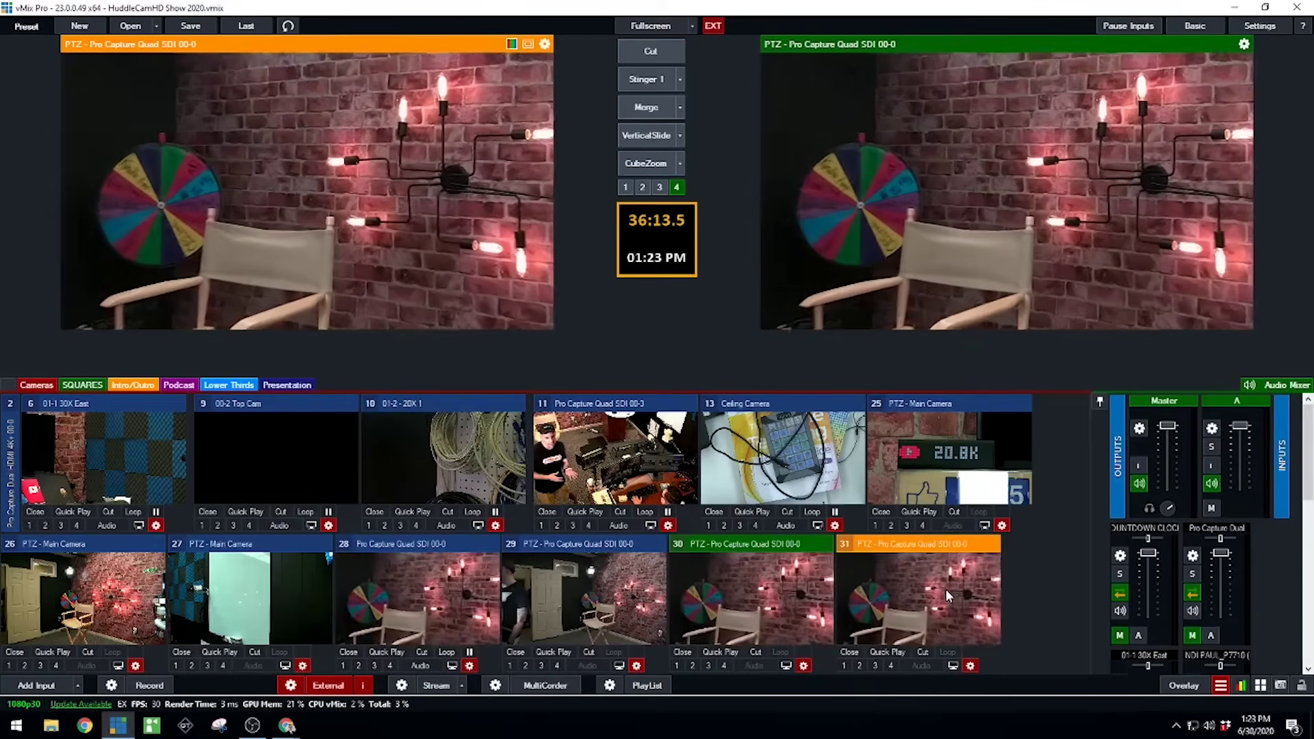
left_click(616, 455)
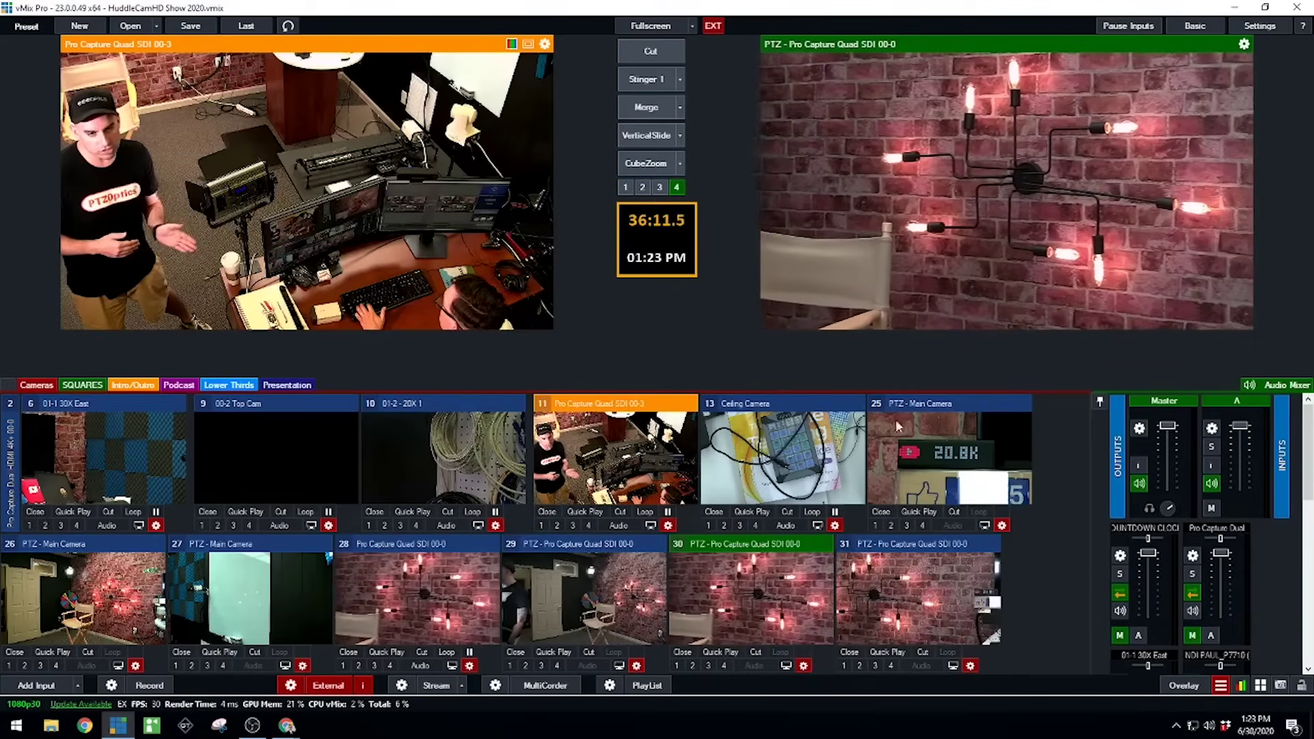
left_click(898, 416)
left_click(53, 438)
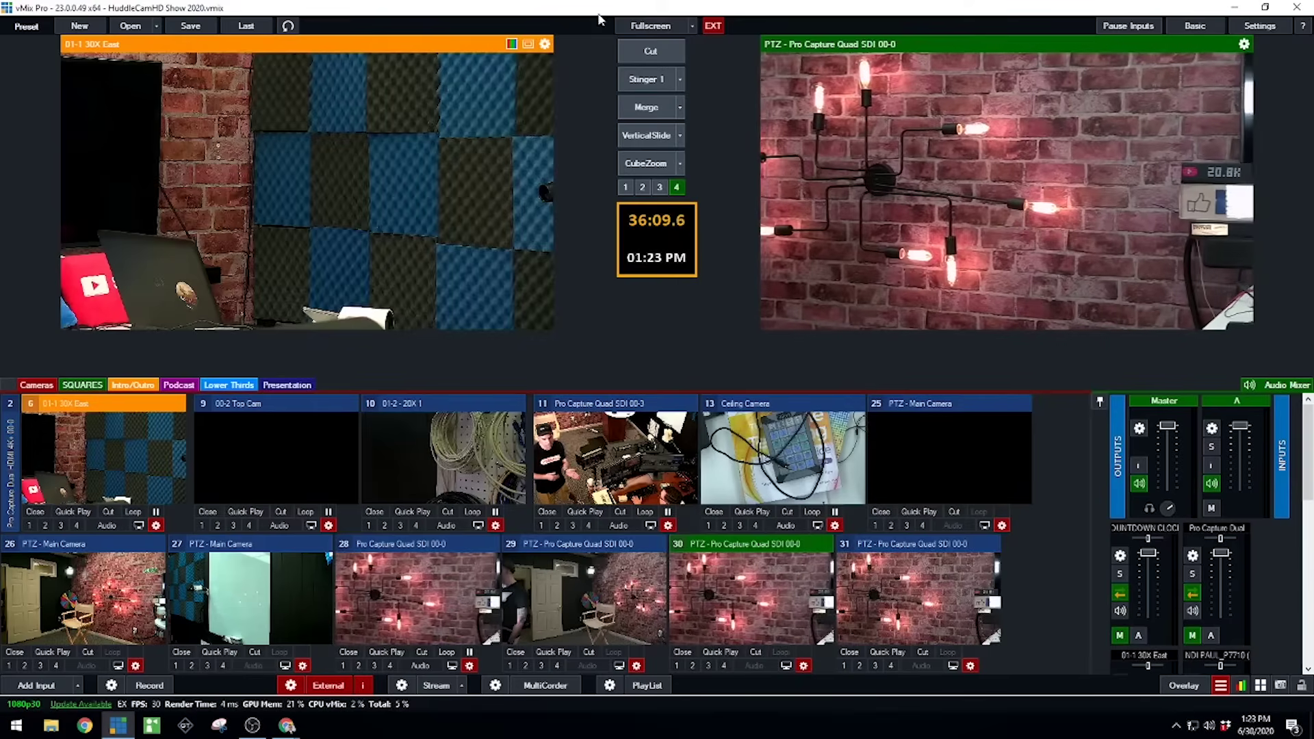
left_click(652, 52)
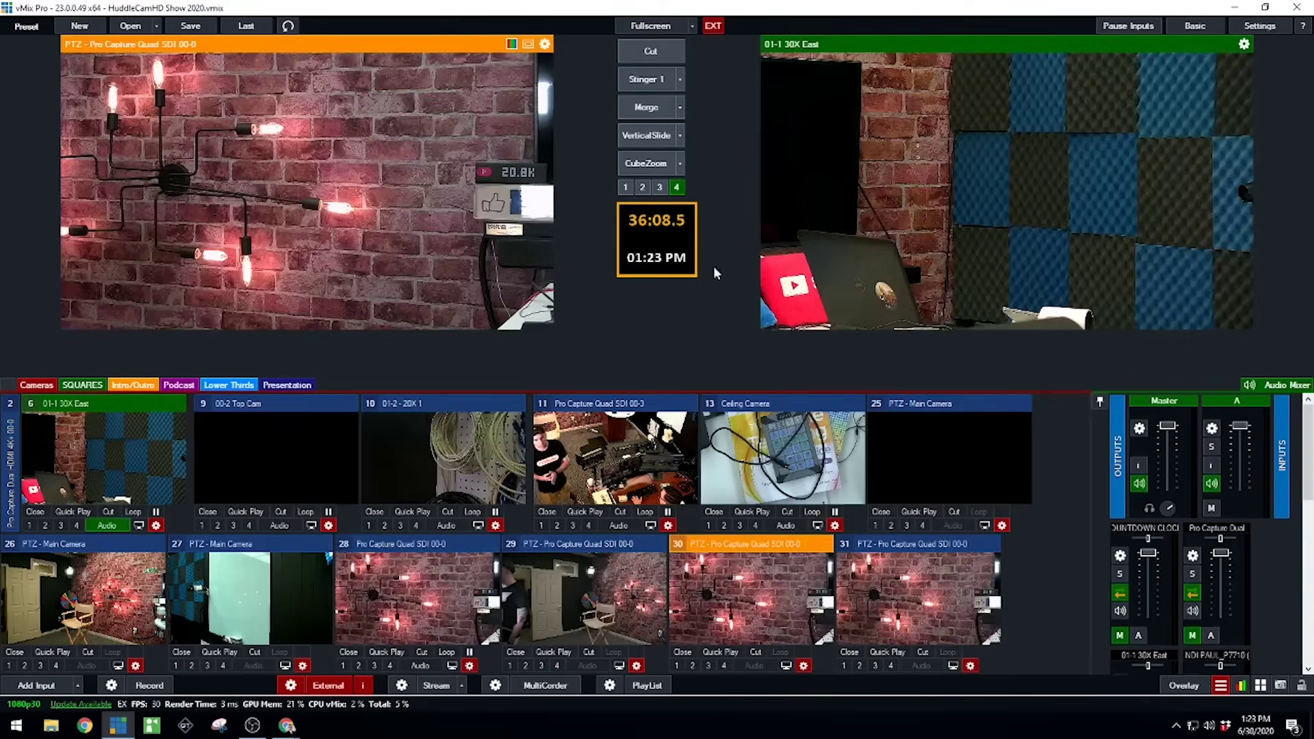
Step: Preview wide preset input 29 and Merge it onto the live output
left_click(924, 596)
left_click(616, 597)
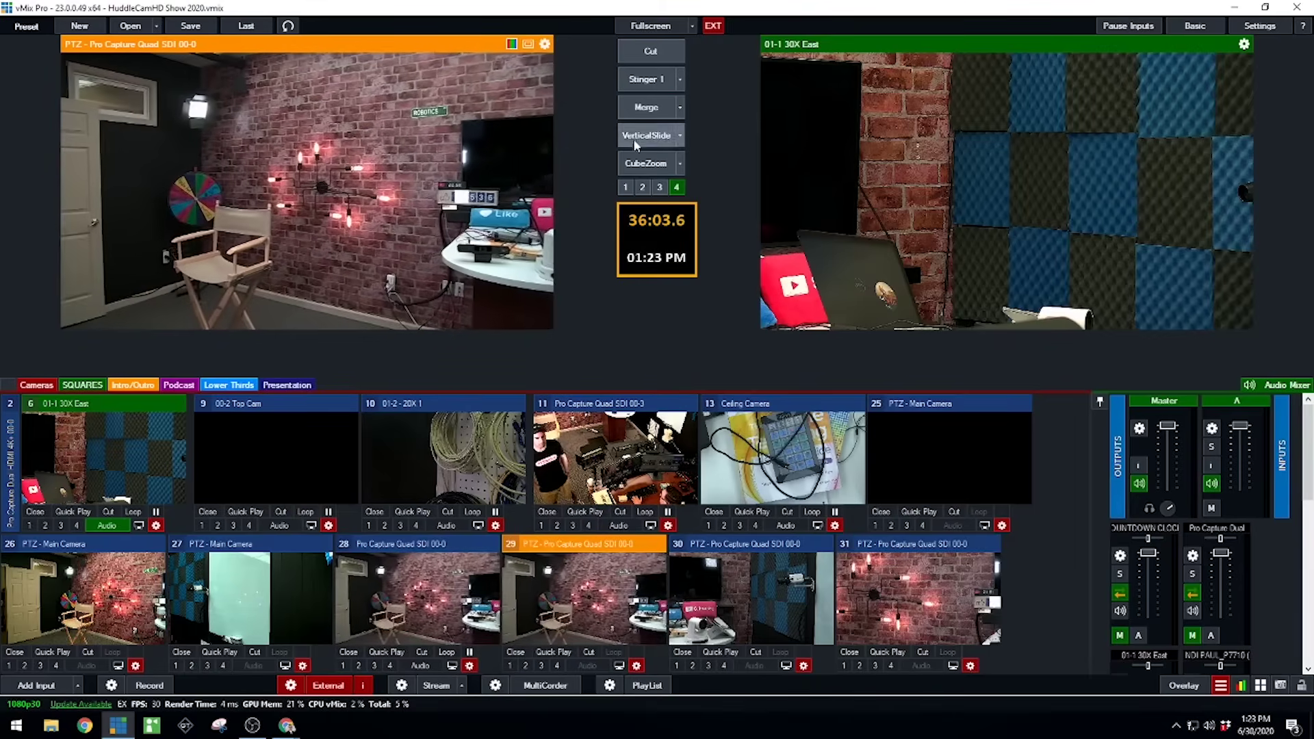
left_click(650, 111)
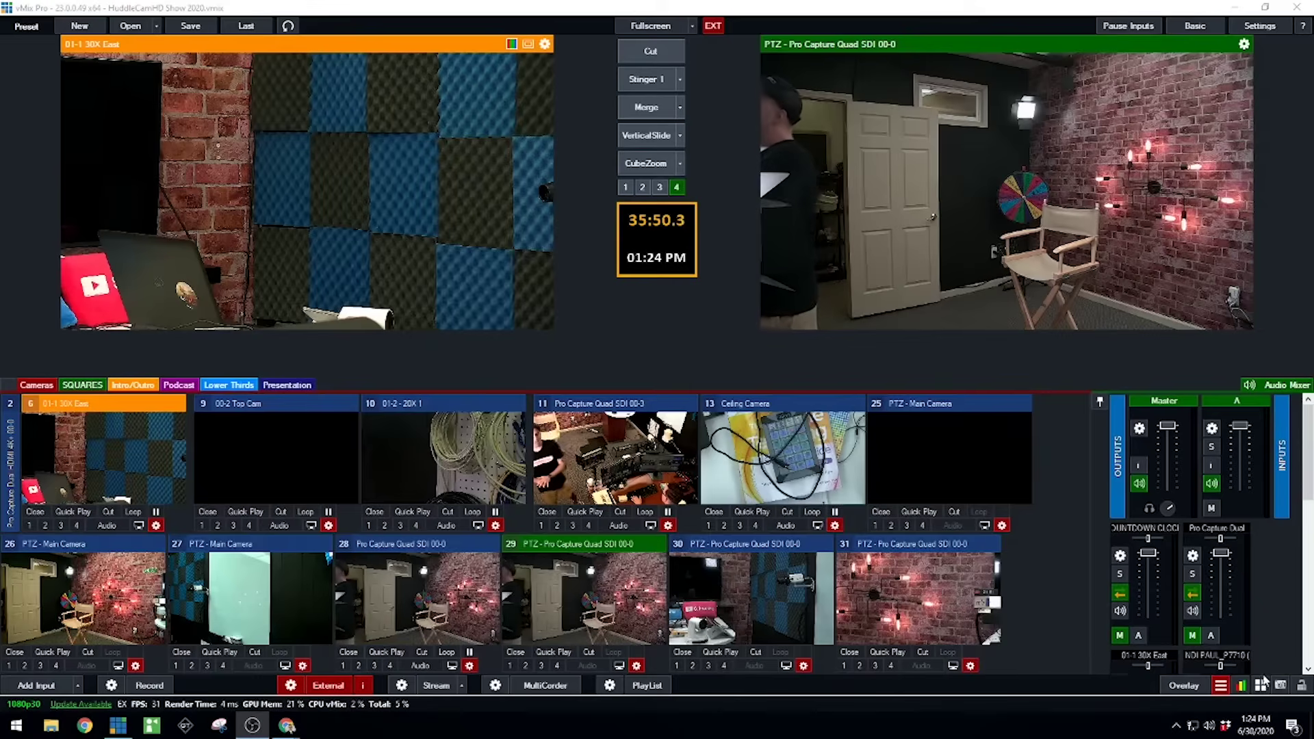
Step: Map the NumPad8 key to the PTZ function PTZMoveUp for the Preview input
left_click(1261, 685)
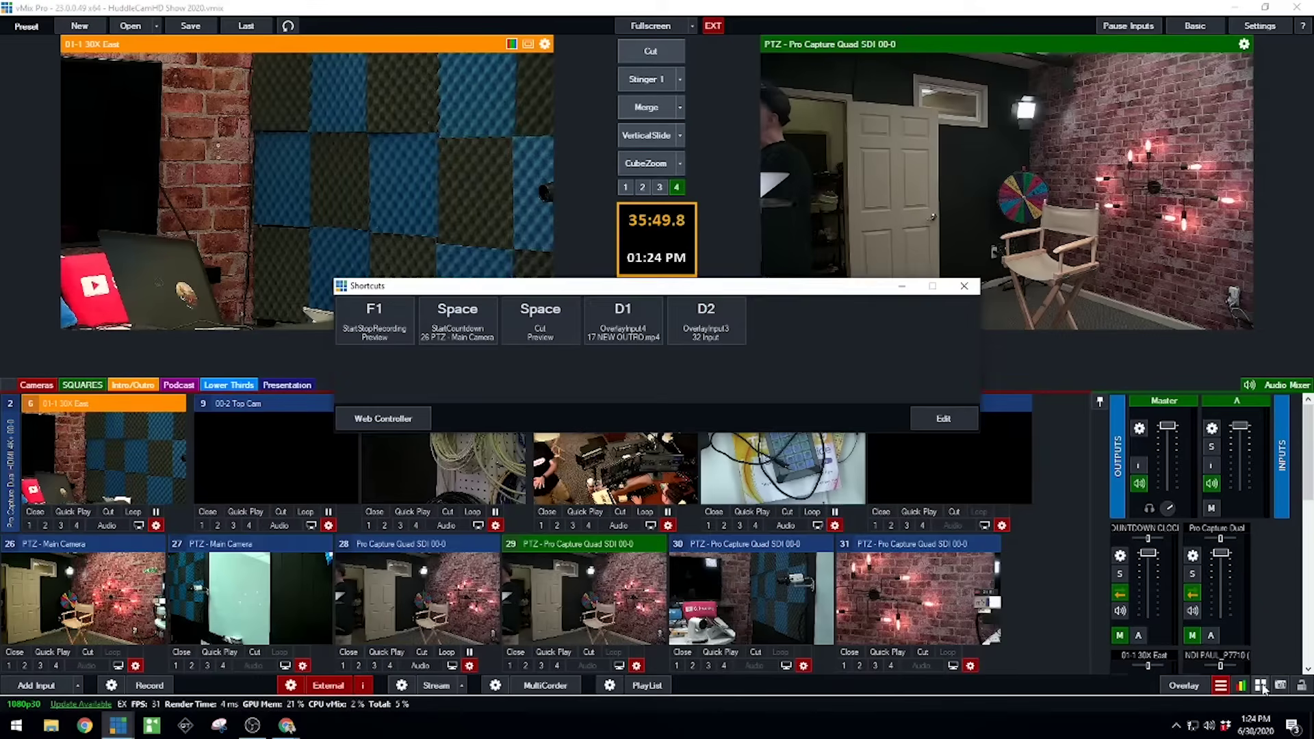
left_click(941, 419)
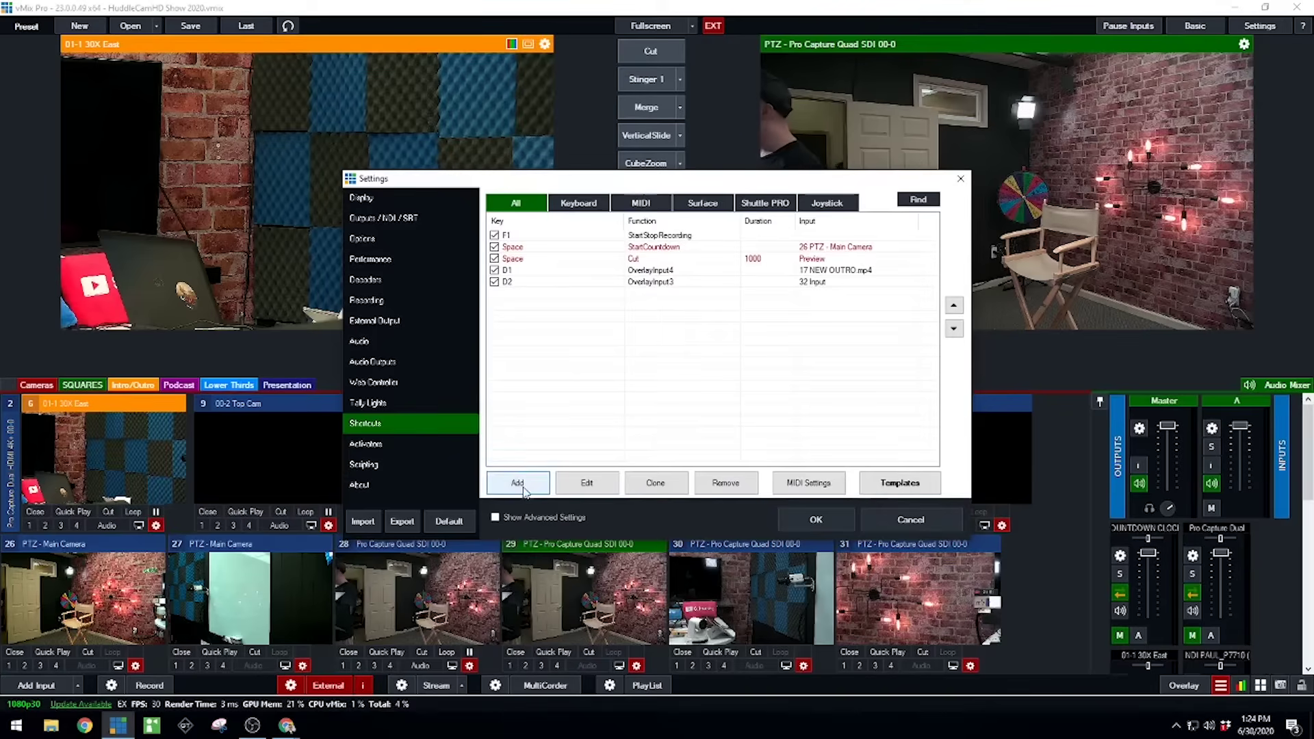
left_click(518, 483)
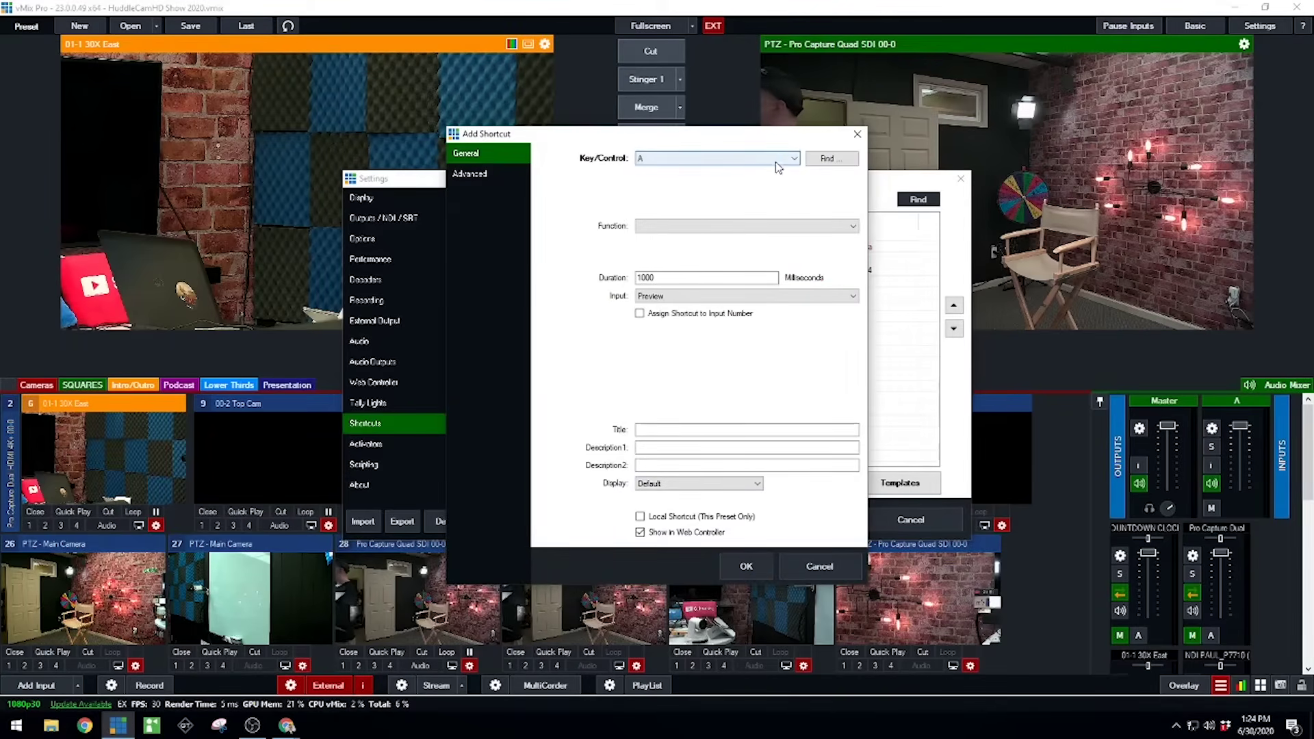
left_click(814, 159)
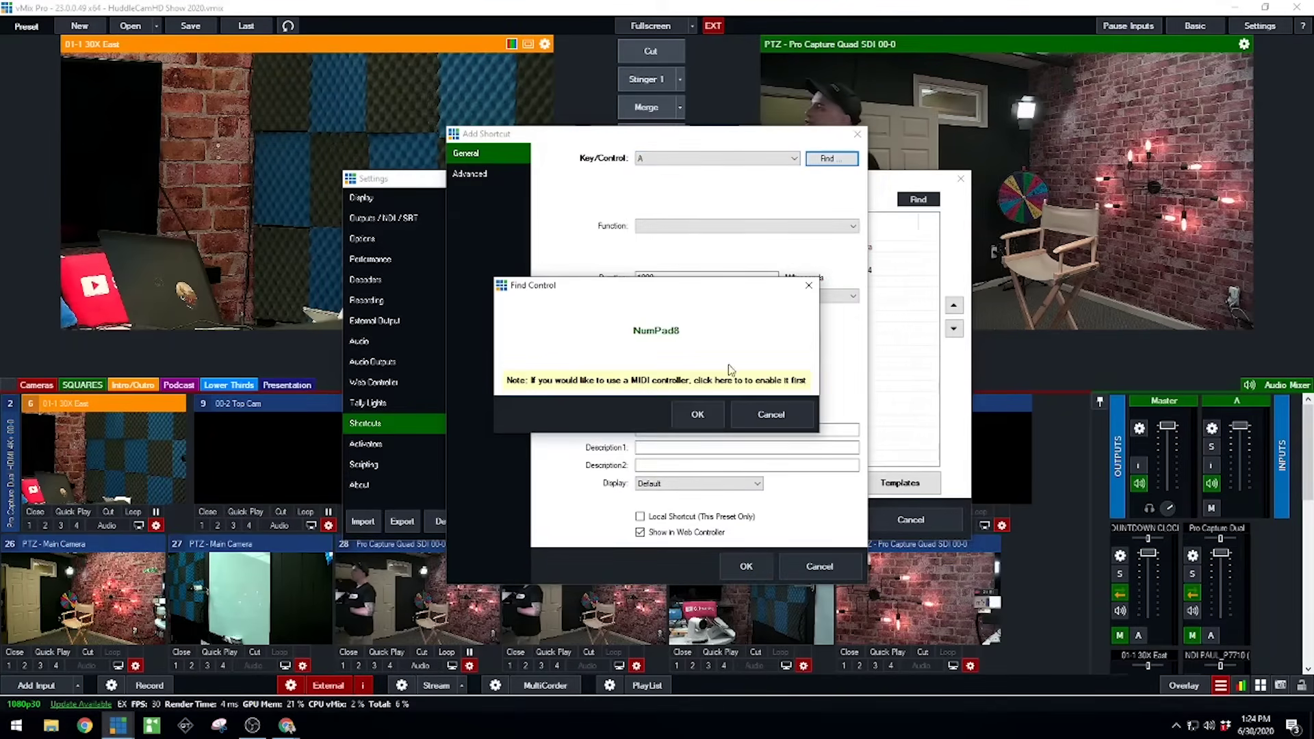
left_click(697, 415)
left_click(692, 229)
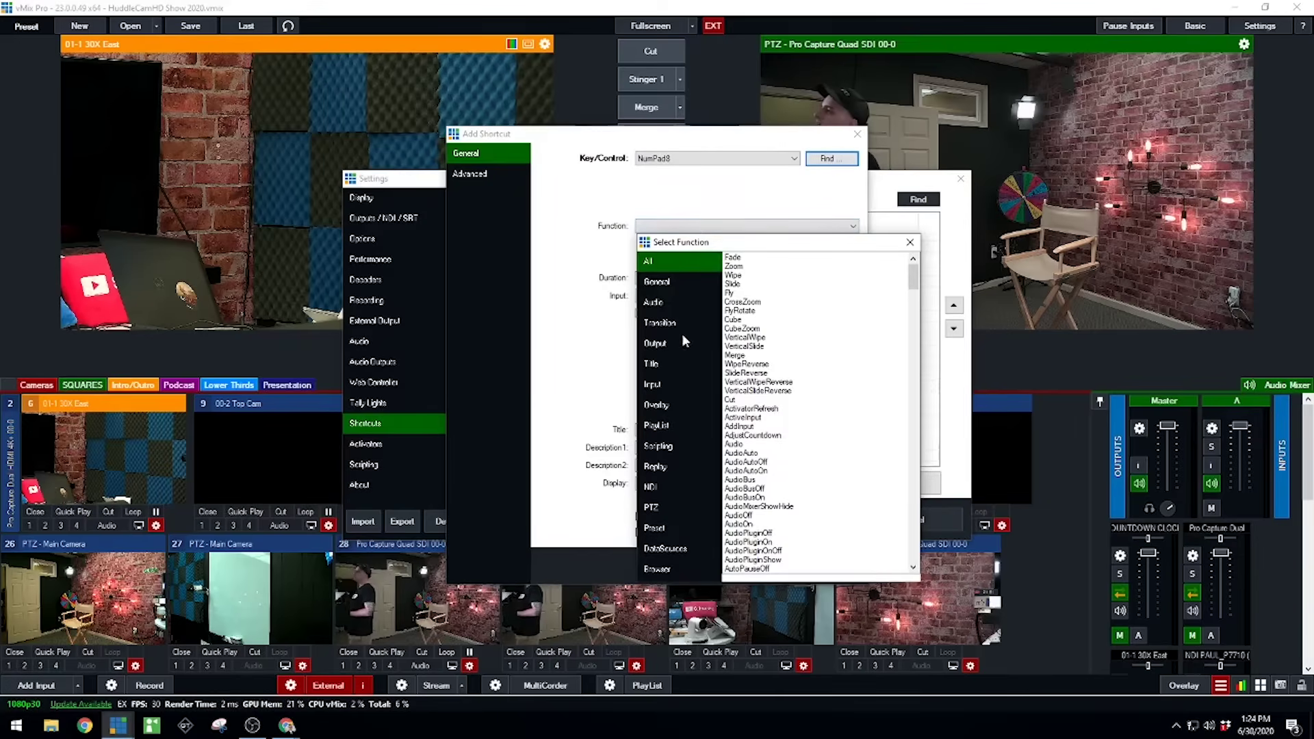
left_click(677, 513)
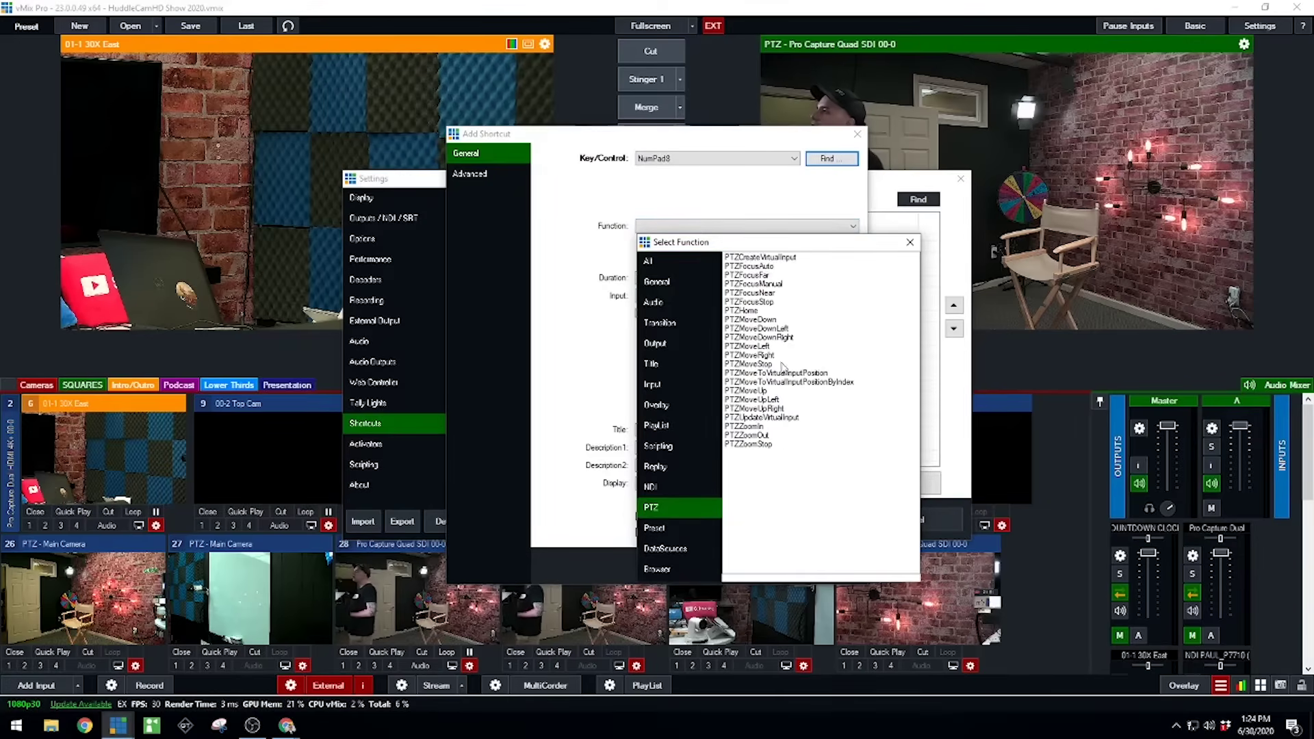
double_click(777, 259)
left_click(731, 231)
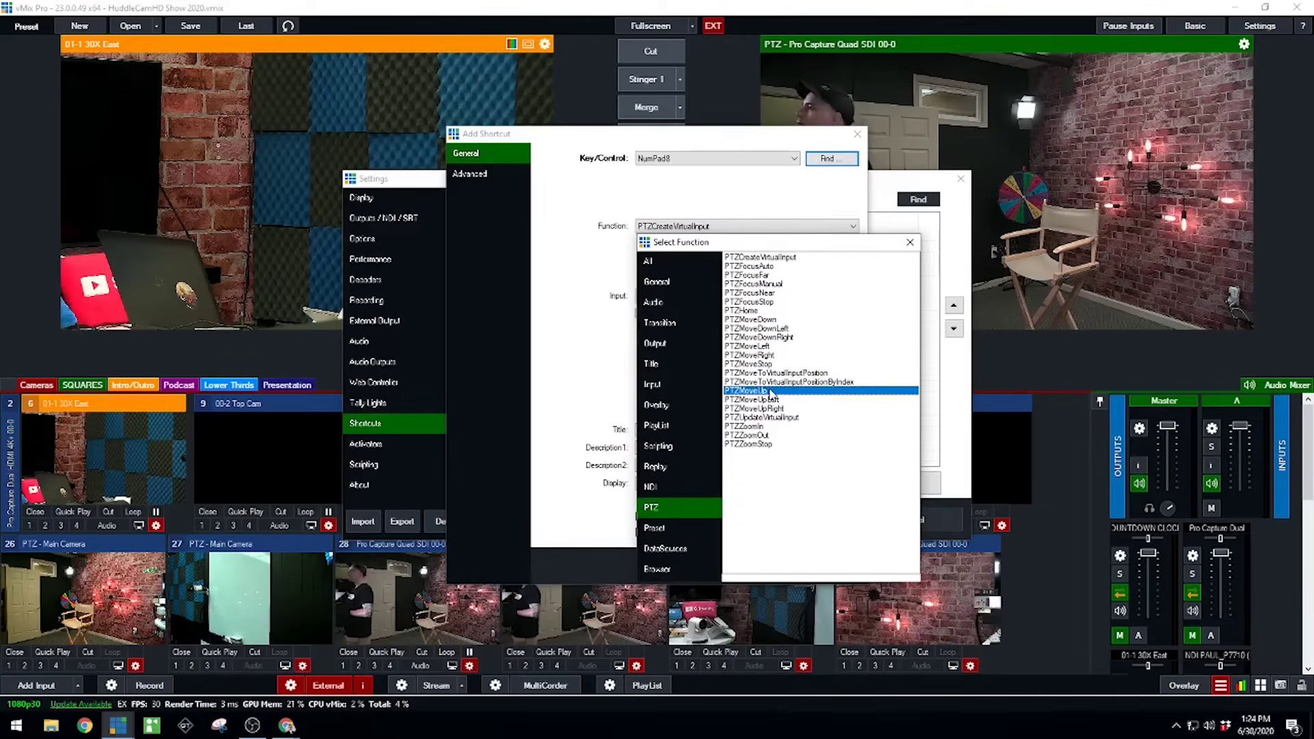
double_click(771, 393)
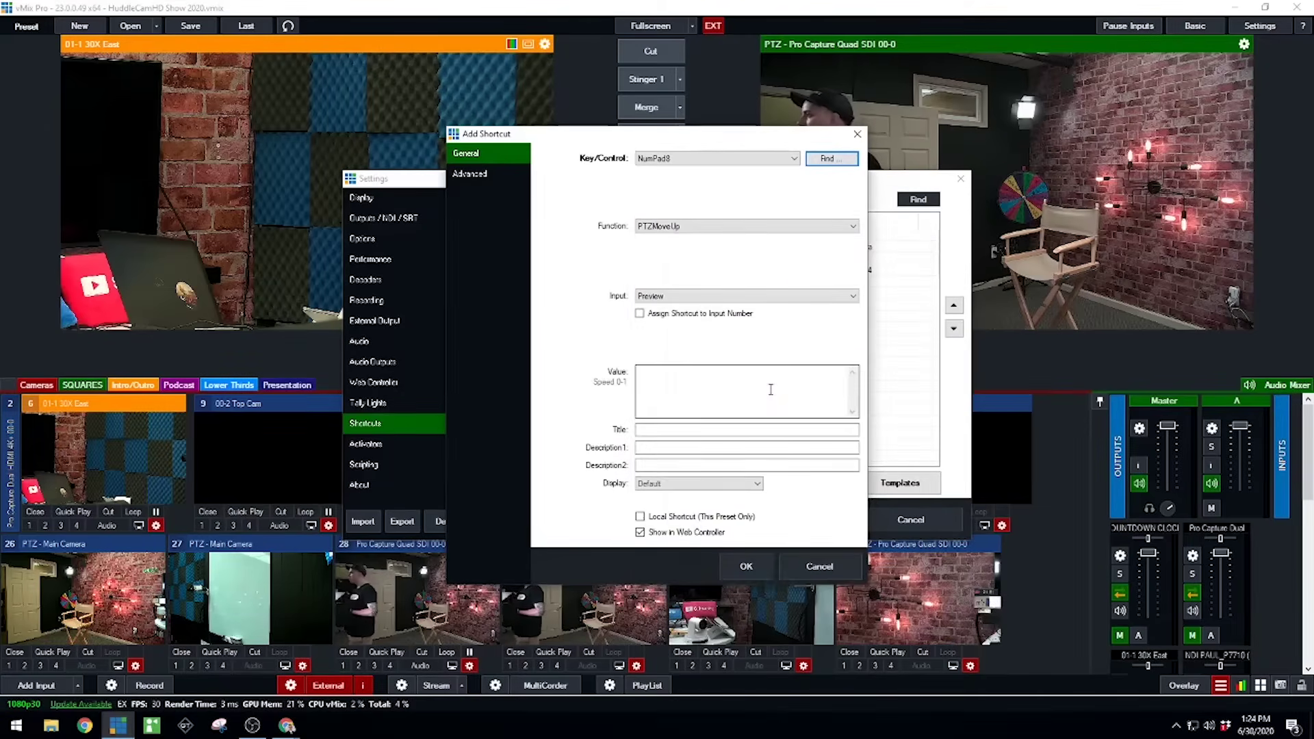
left_click(745, 566)
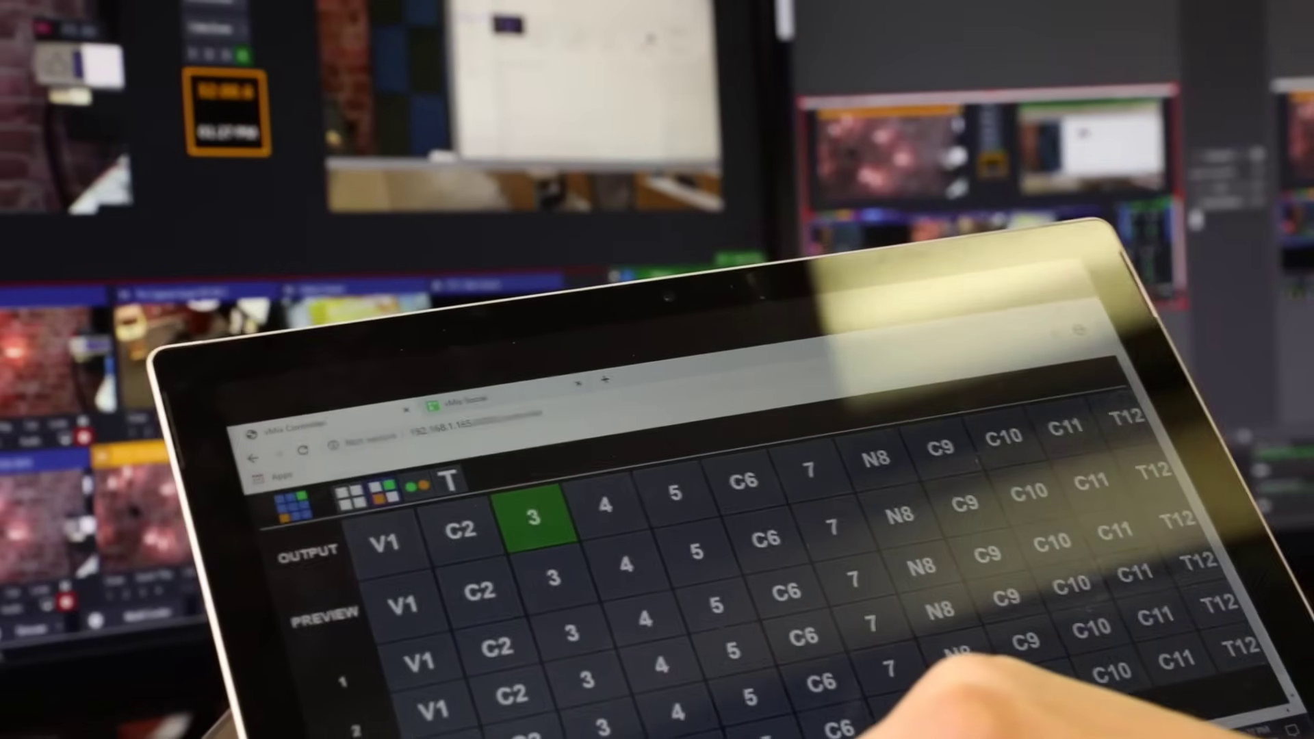
Step: Switch inputs 4, 5 and C6 to output from the tablet web controller
left_click(605, 505)
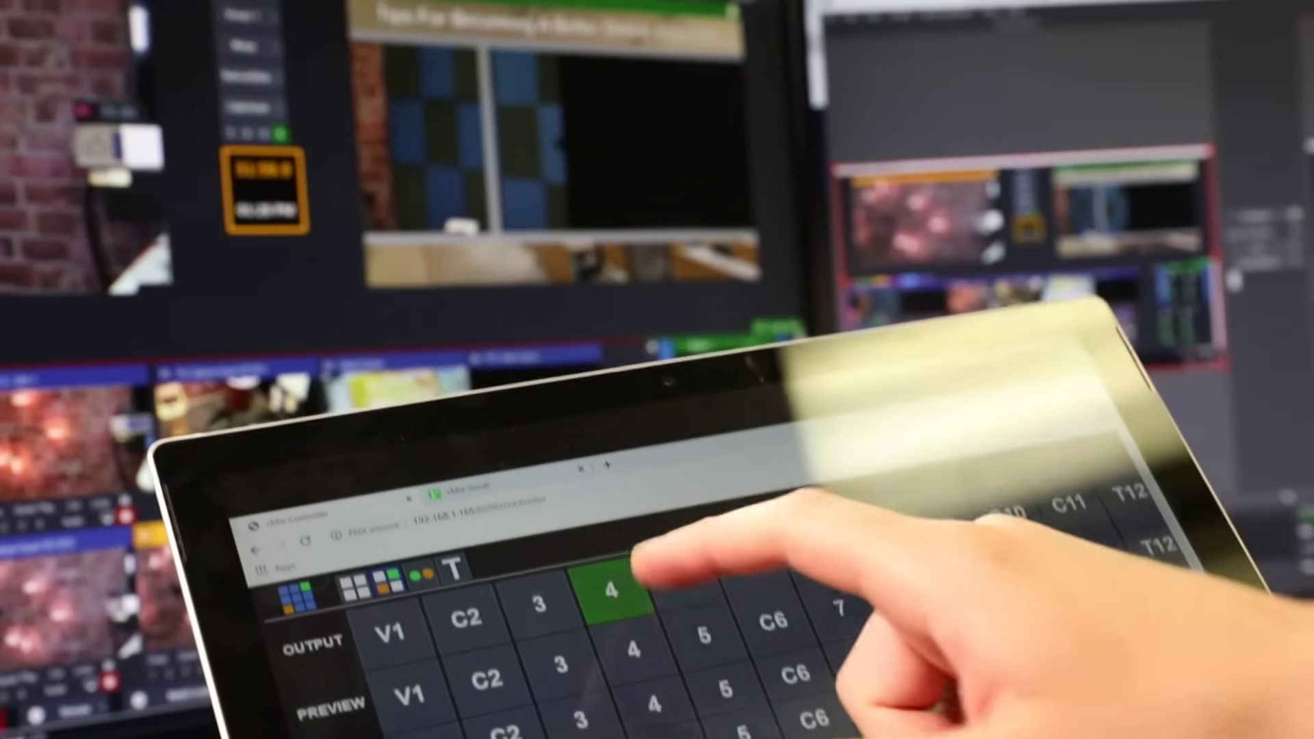
left_click(640, 514)
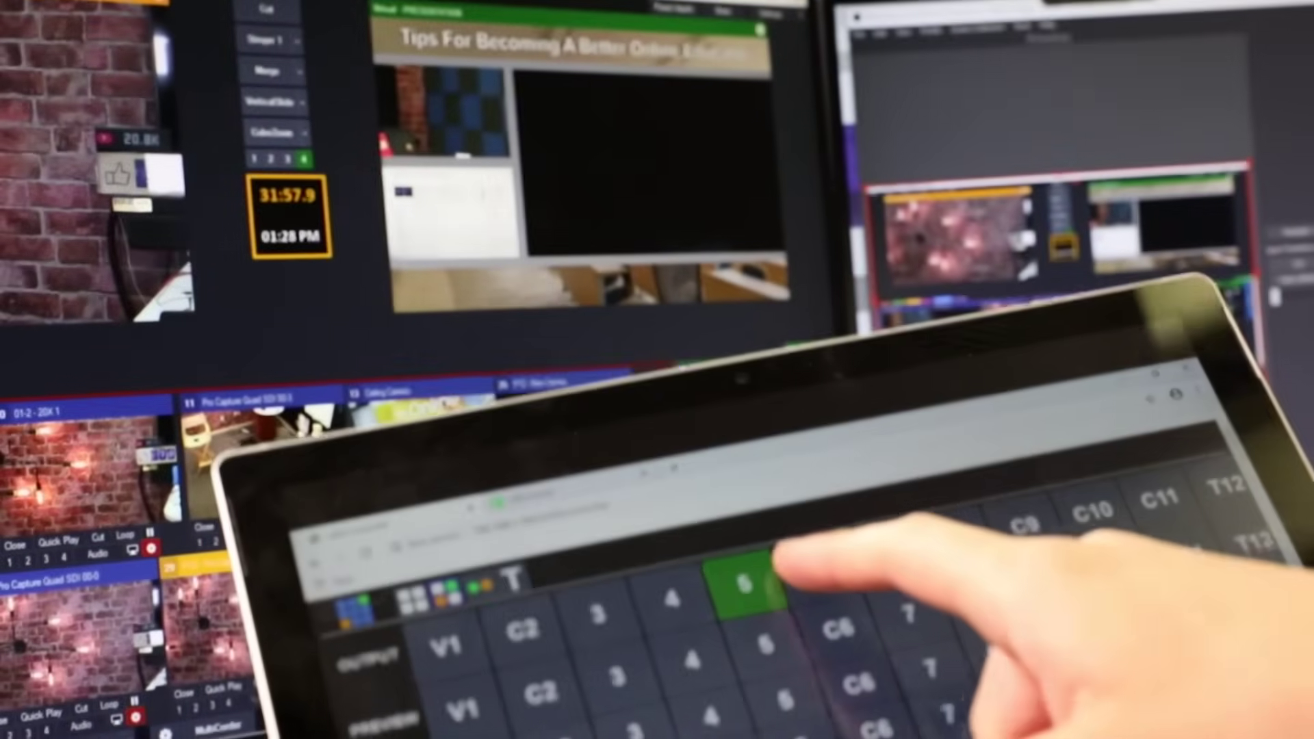
left_click(756, 585)
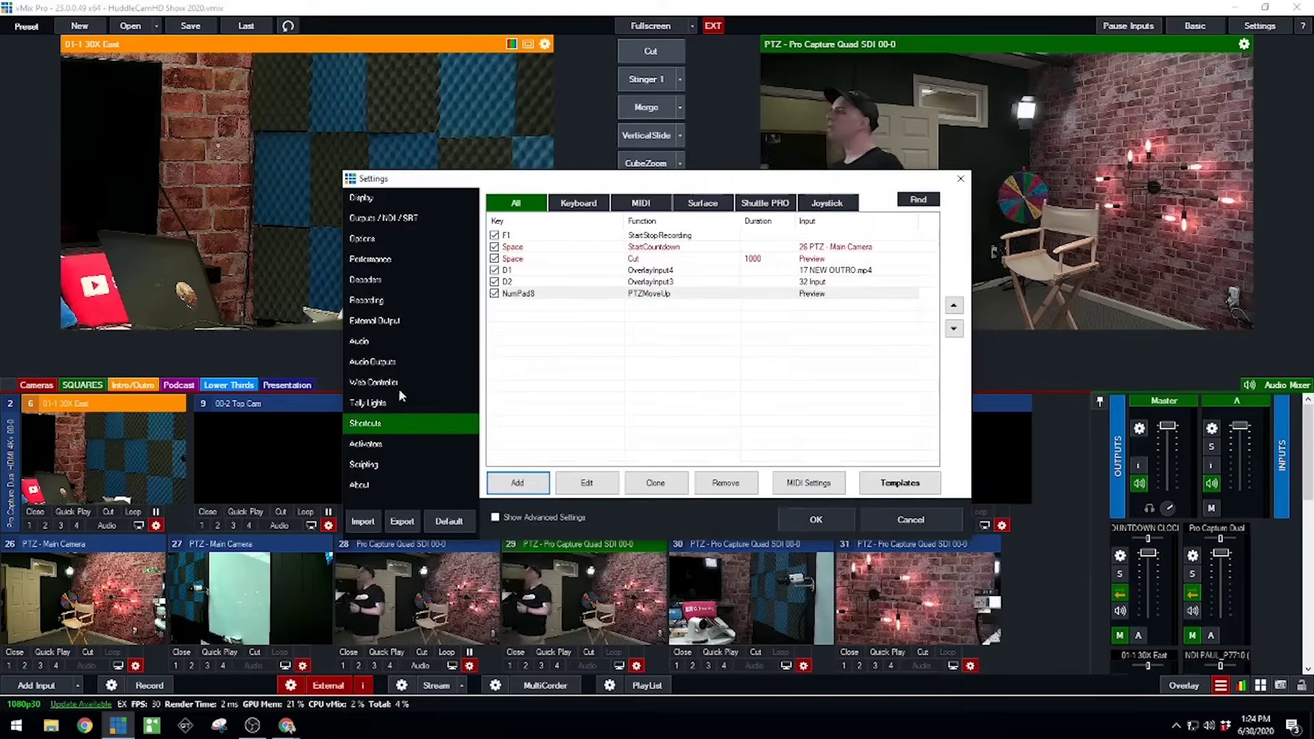
Step: Check the Web Controller address in Settings, then start adding a Camera input
left_click(400, 383)
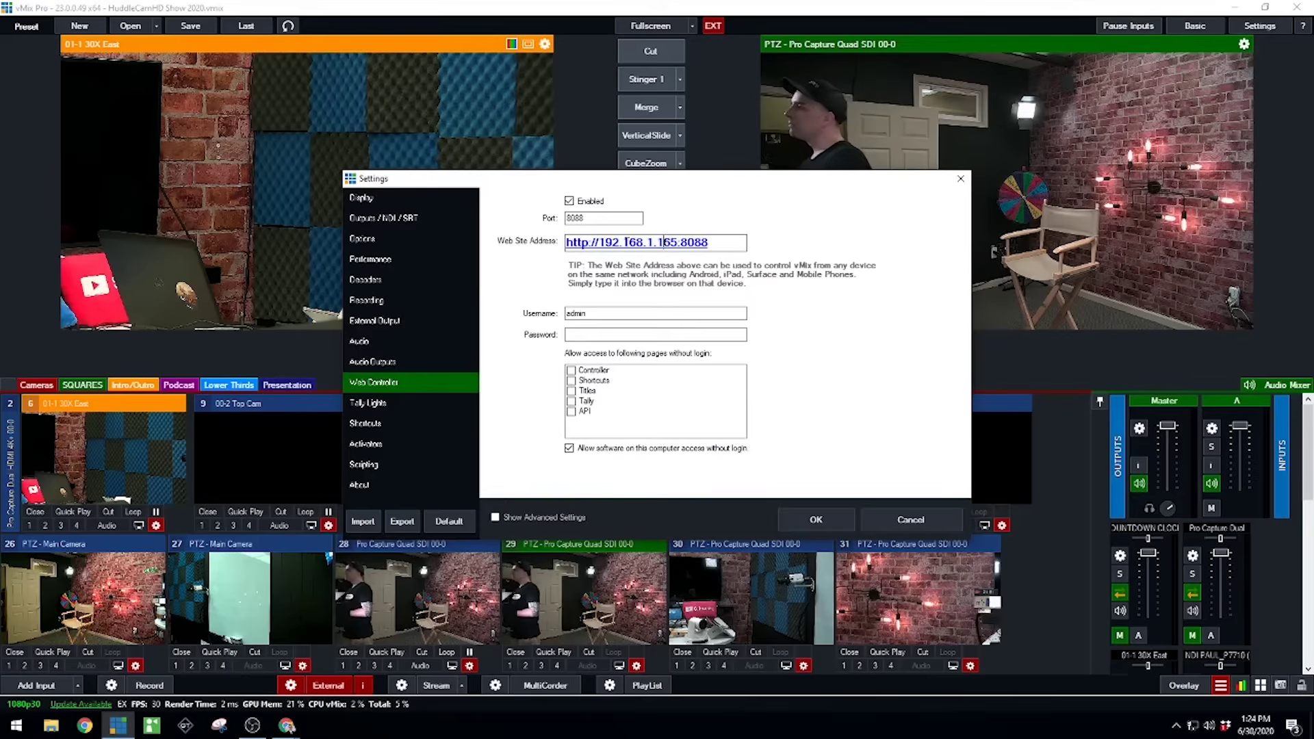
left_click(899, 518)
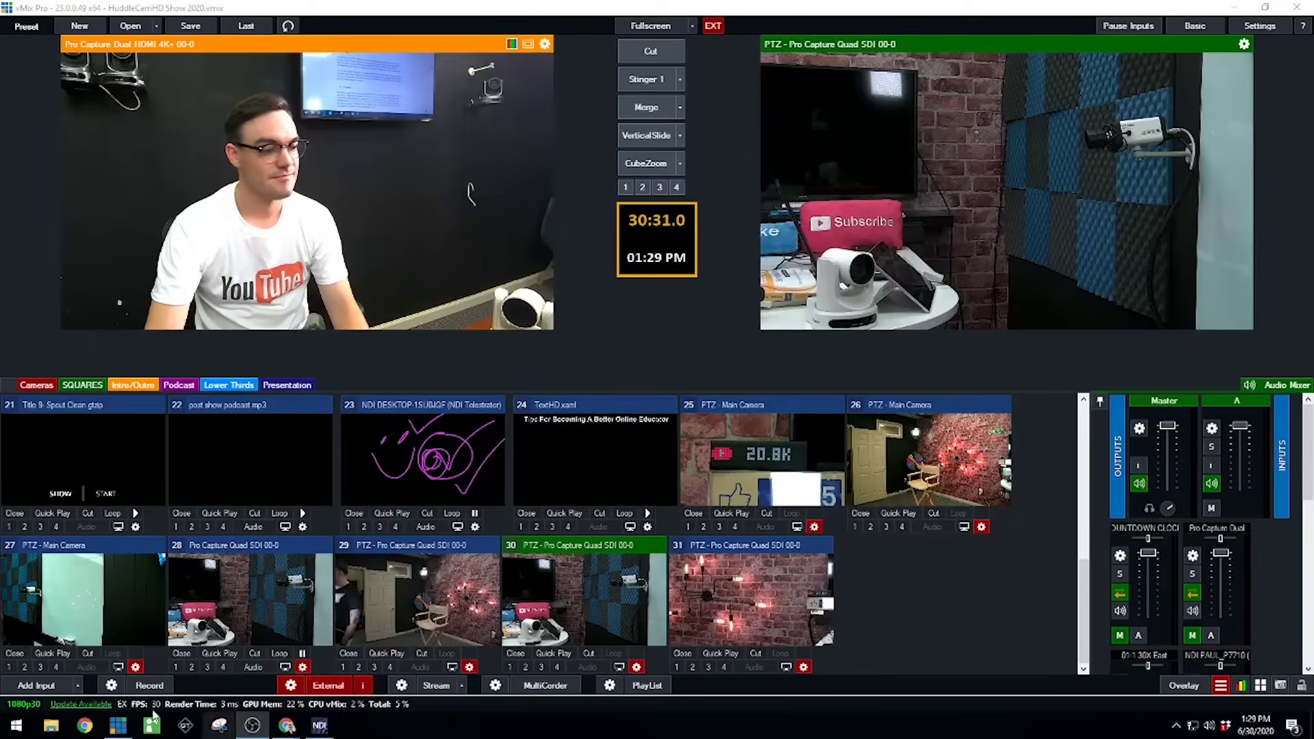
left_click(36, 685)
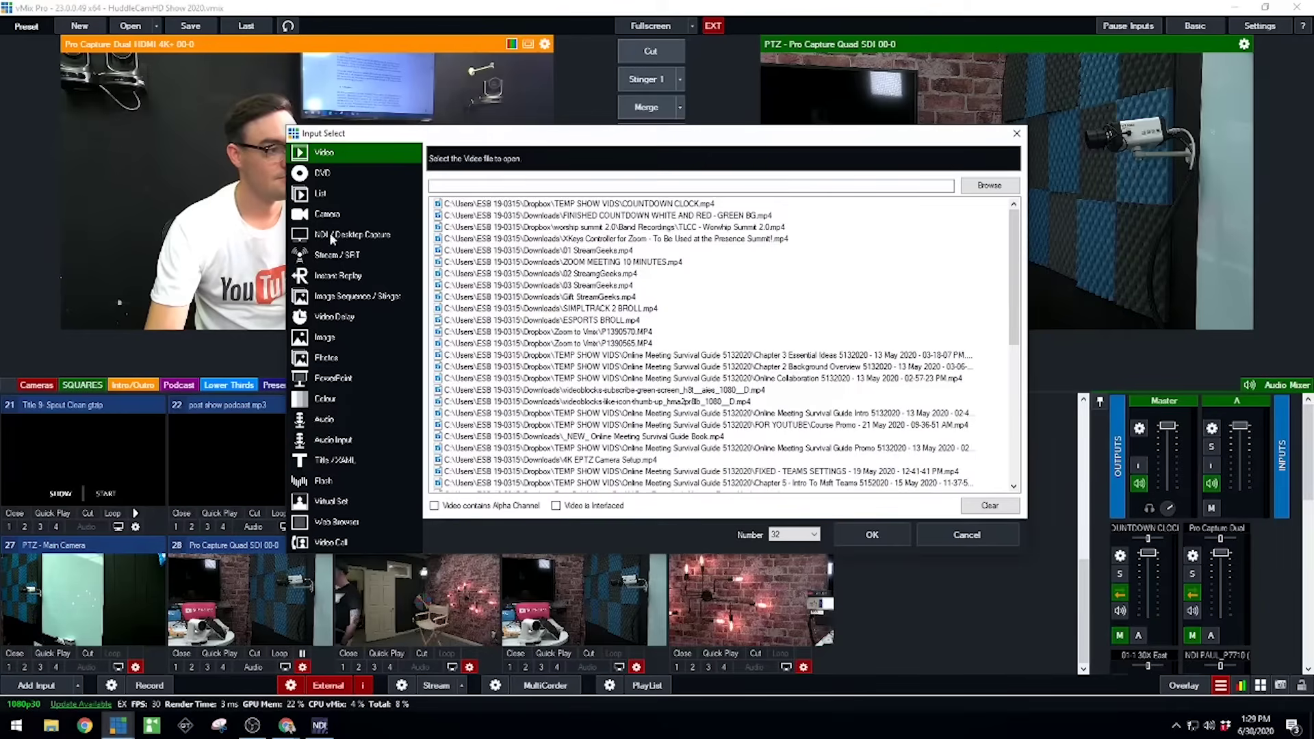
left_click(328, 215)
Step: Add the HuddleCamHD camera with its own audio device as input 32 and open its settings
left_click(584, 154)
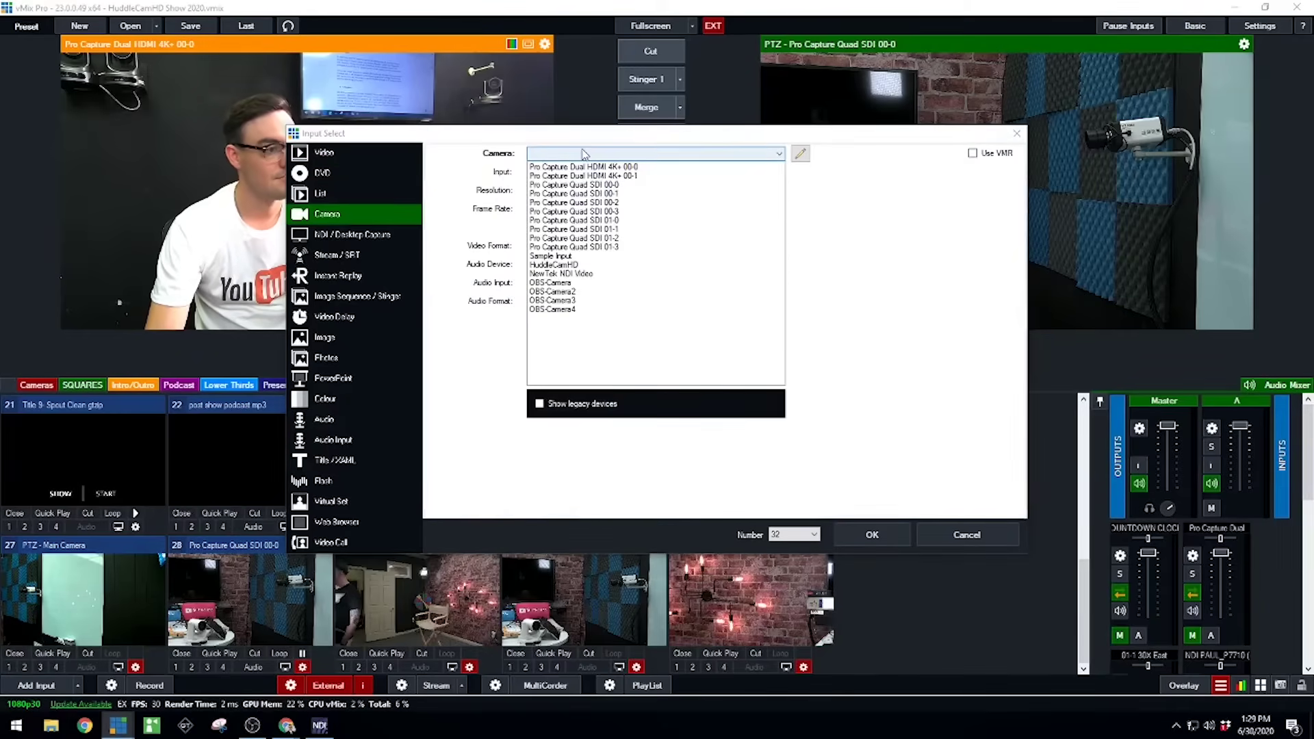
left_click(587, 266)
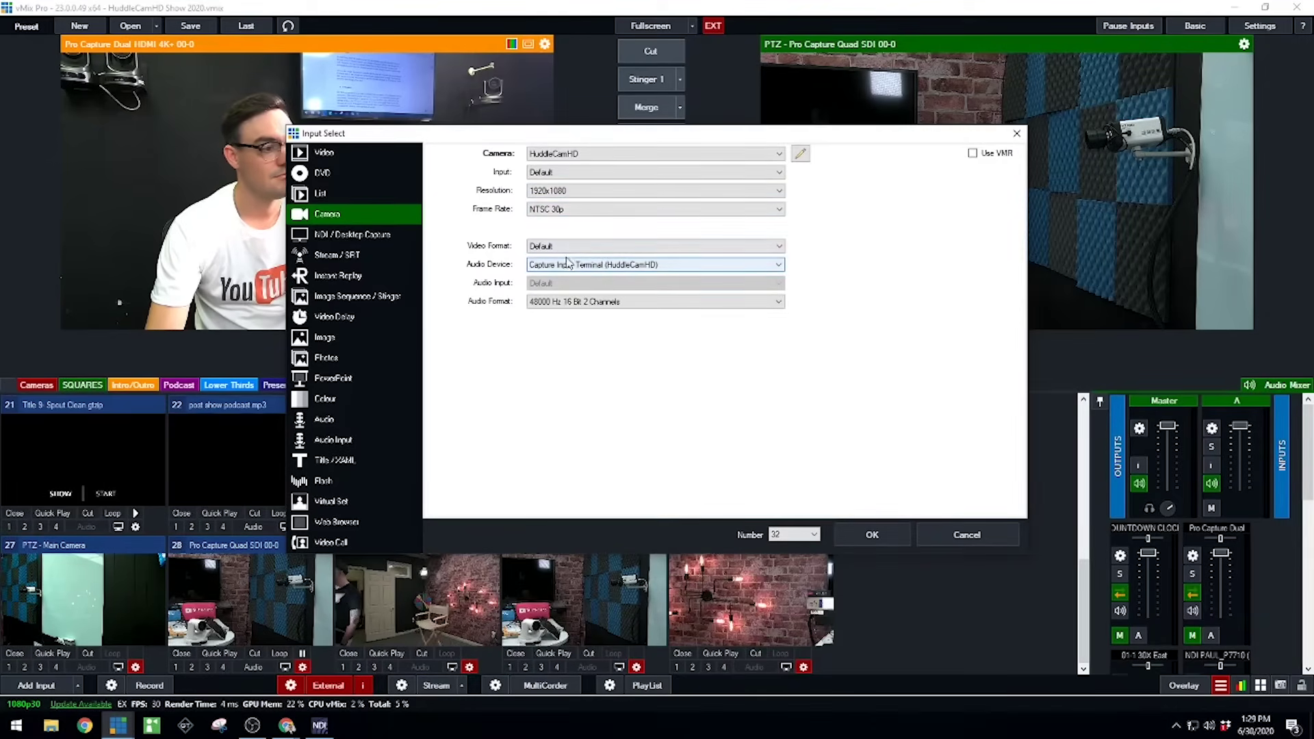
left_click(567, 266)
left_click(566, 265)
left_click(872, 534)
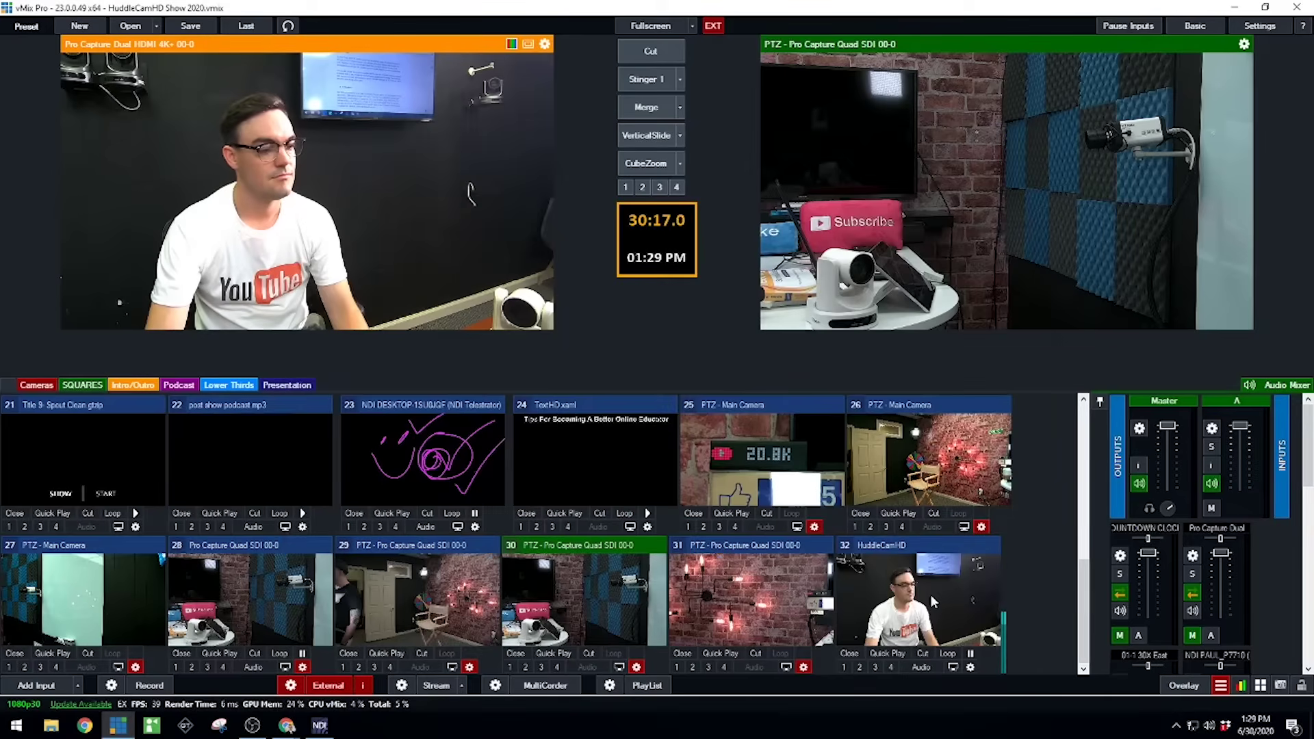
left_click(970, 667)
Step: Set the input's PTZ Device Type to UVC PTZ and connect to the HuddleCamHD
left_click(334, 162)
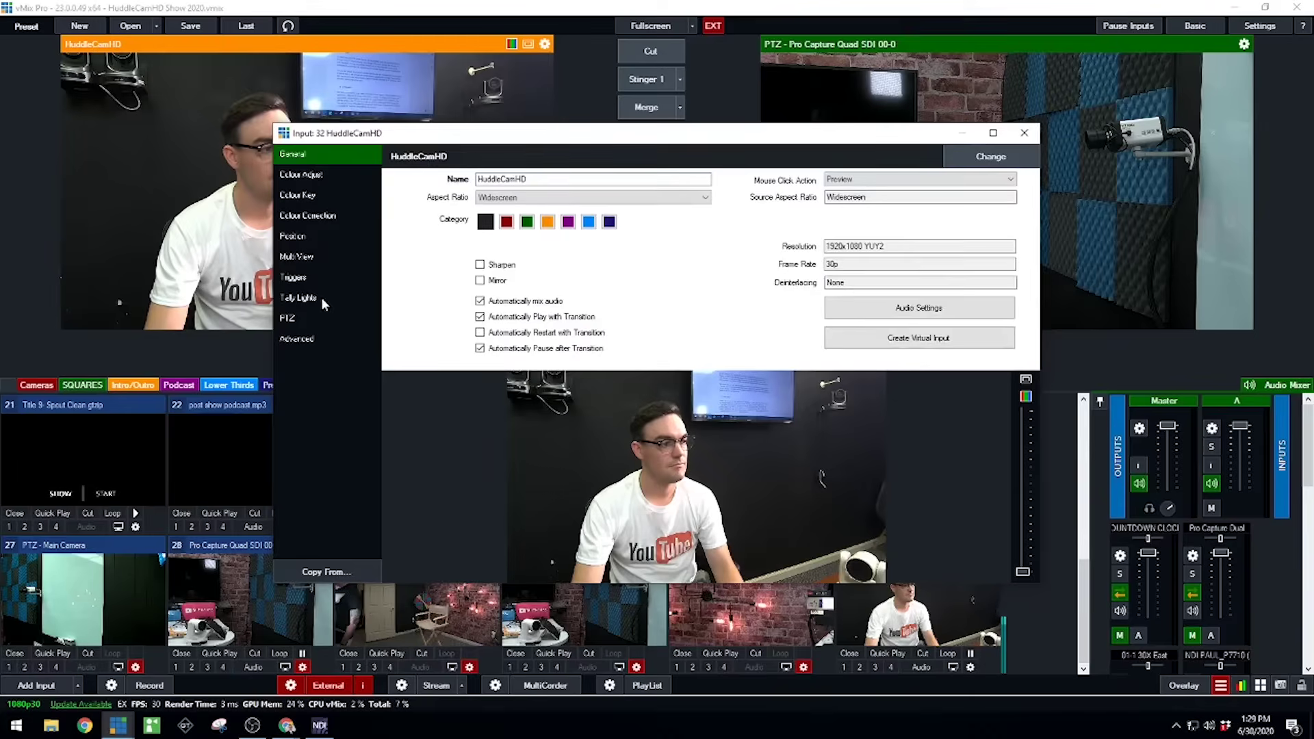
left_click(326, 315)
left_click(523, 176)
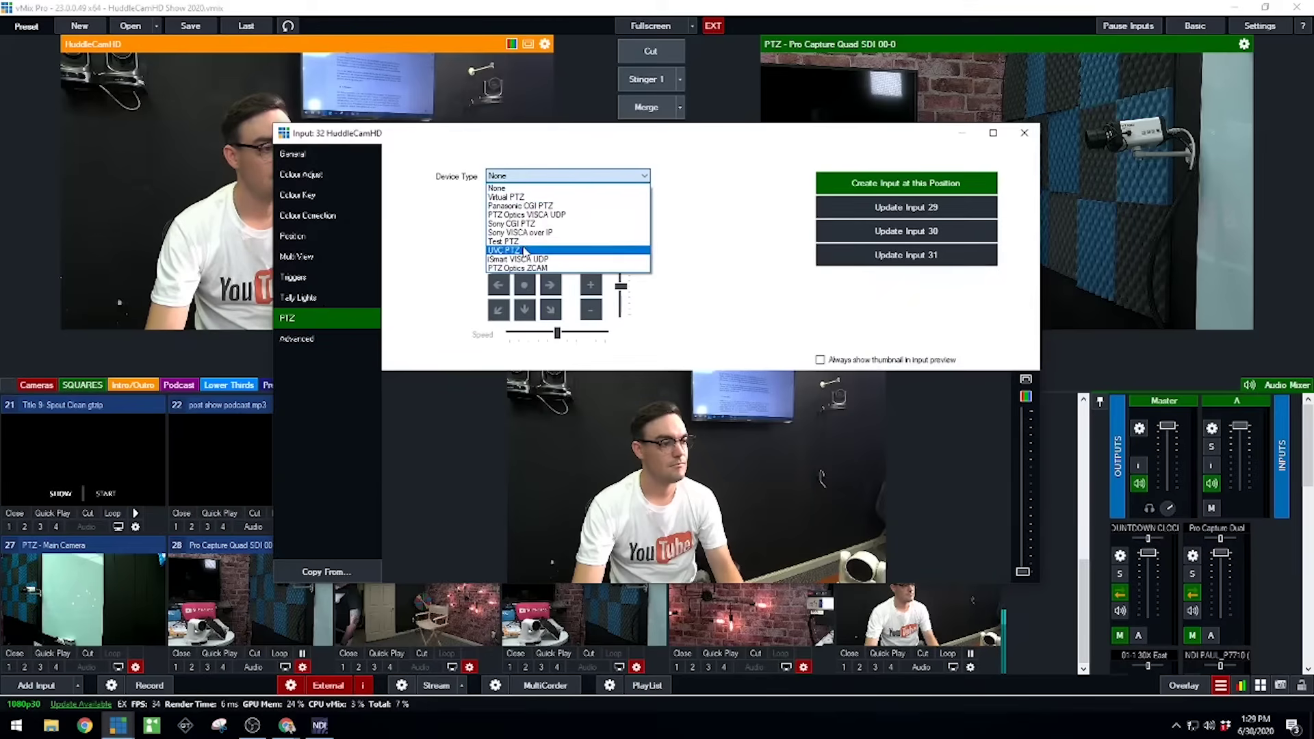
left_click(524, 250)
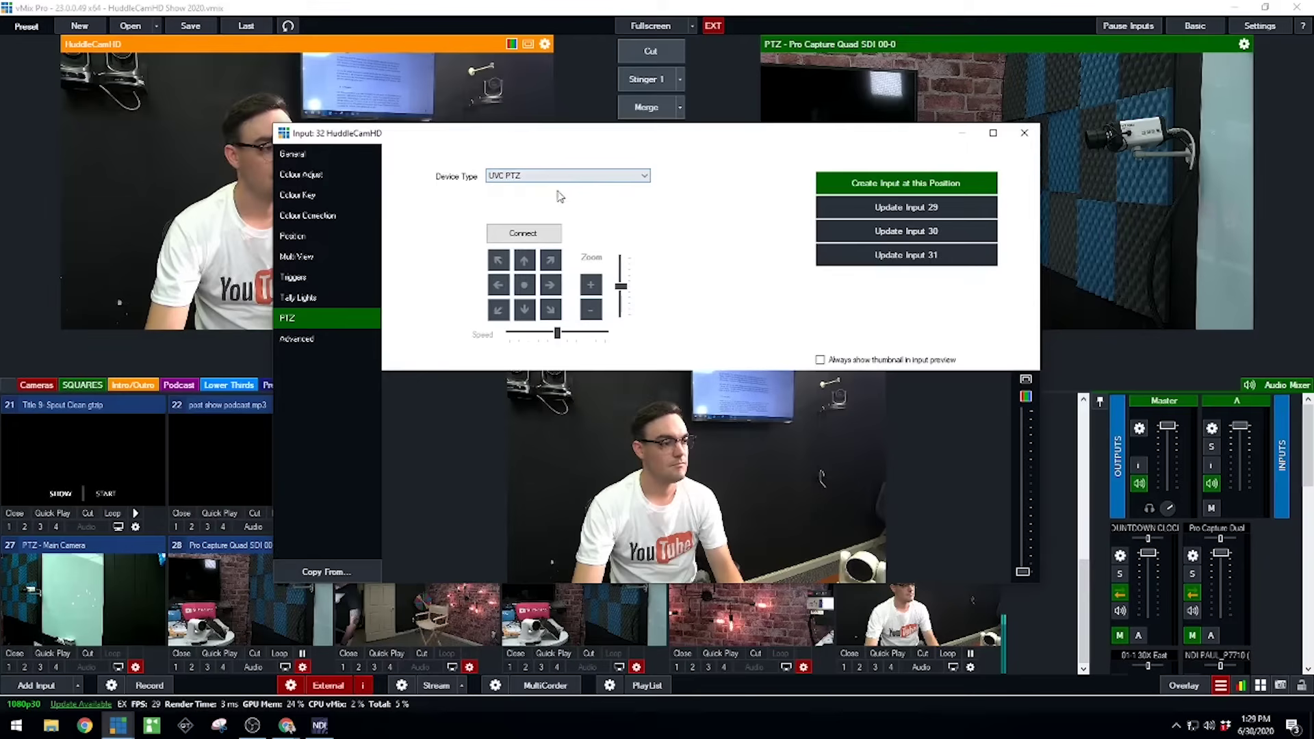
left_click(531, 235)
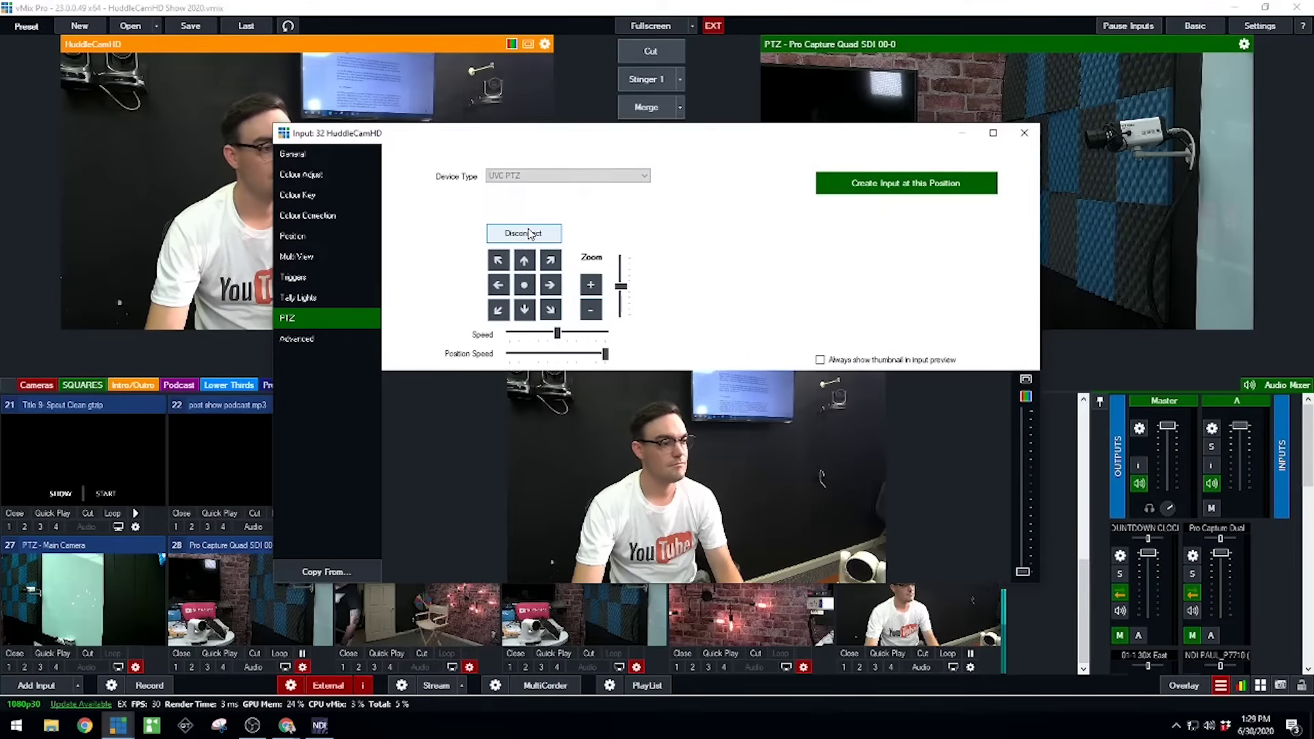
Step: Pan and zoom the camera, saving two framings as new PTZ inputs 33 and 34
left_click(497, 282)
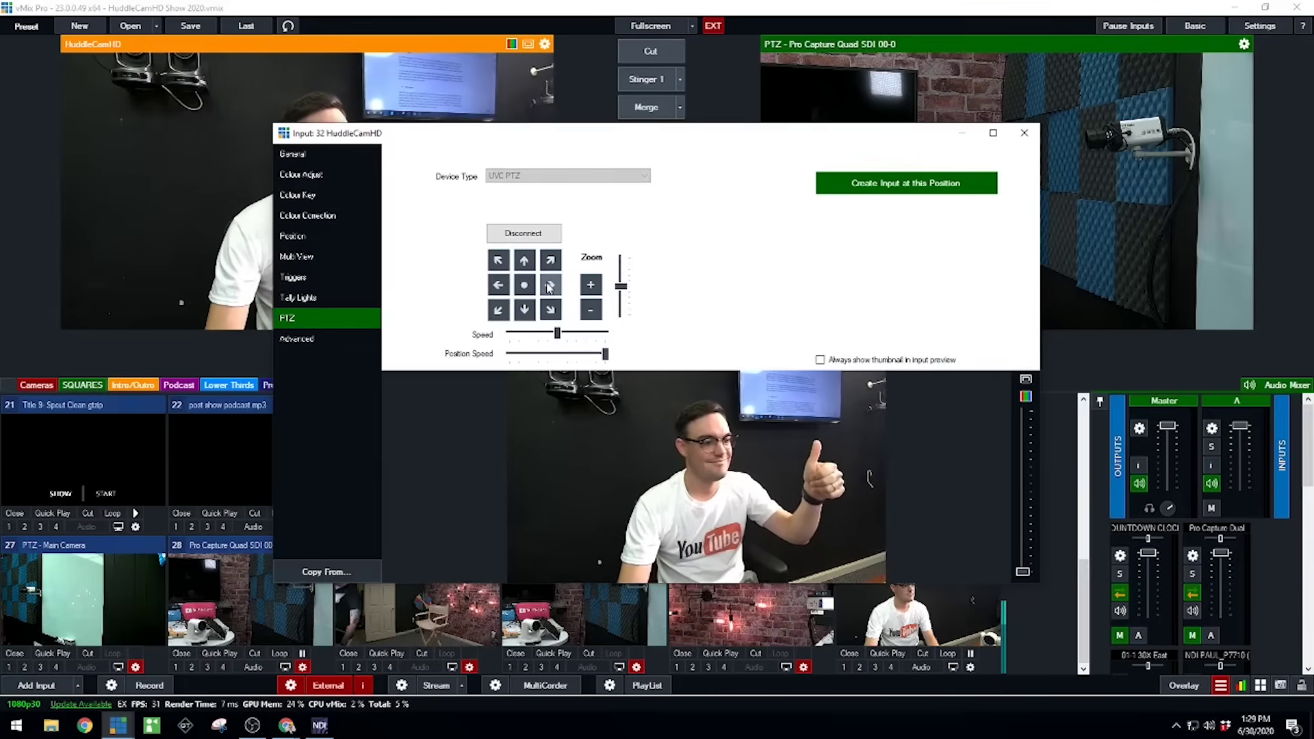
left_click(594, 310)
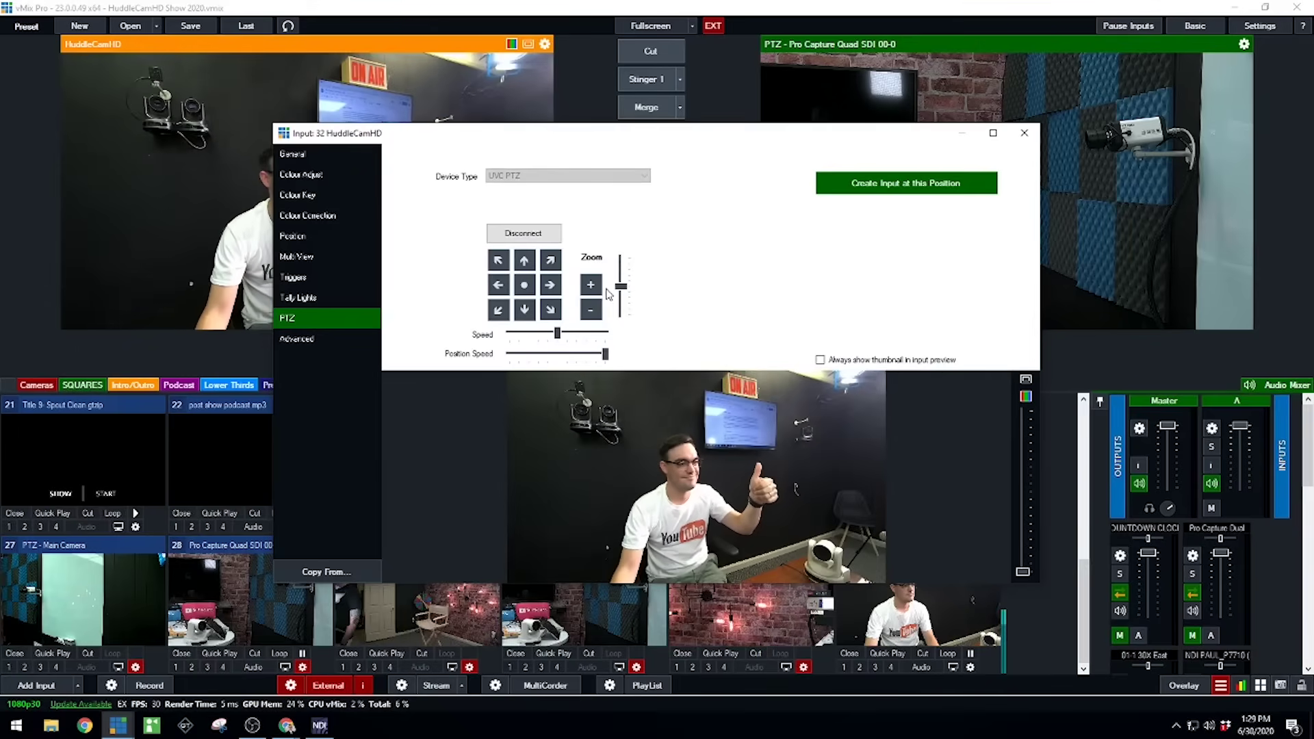
left_click(592, 286)
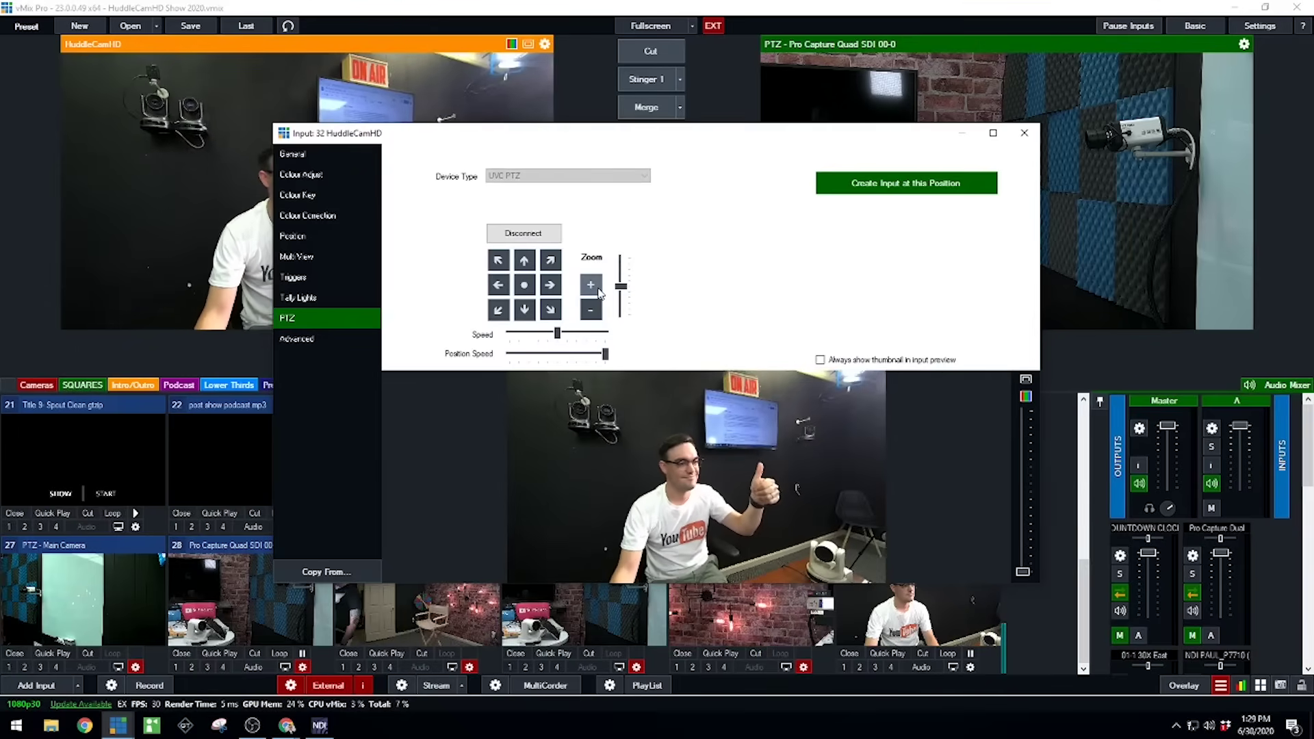
left_click(919, 184)
left_click(498, 284)
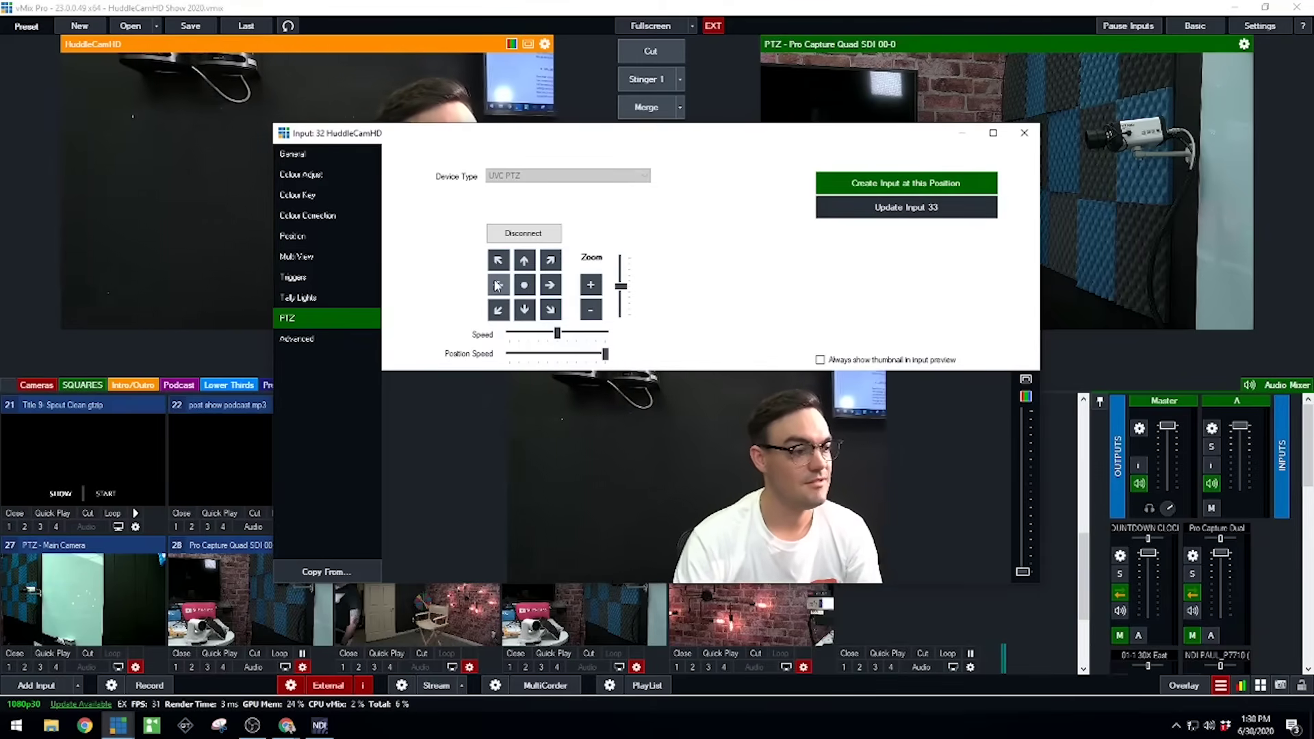
left_click(907, 183)
left_click(1024, 133)
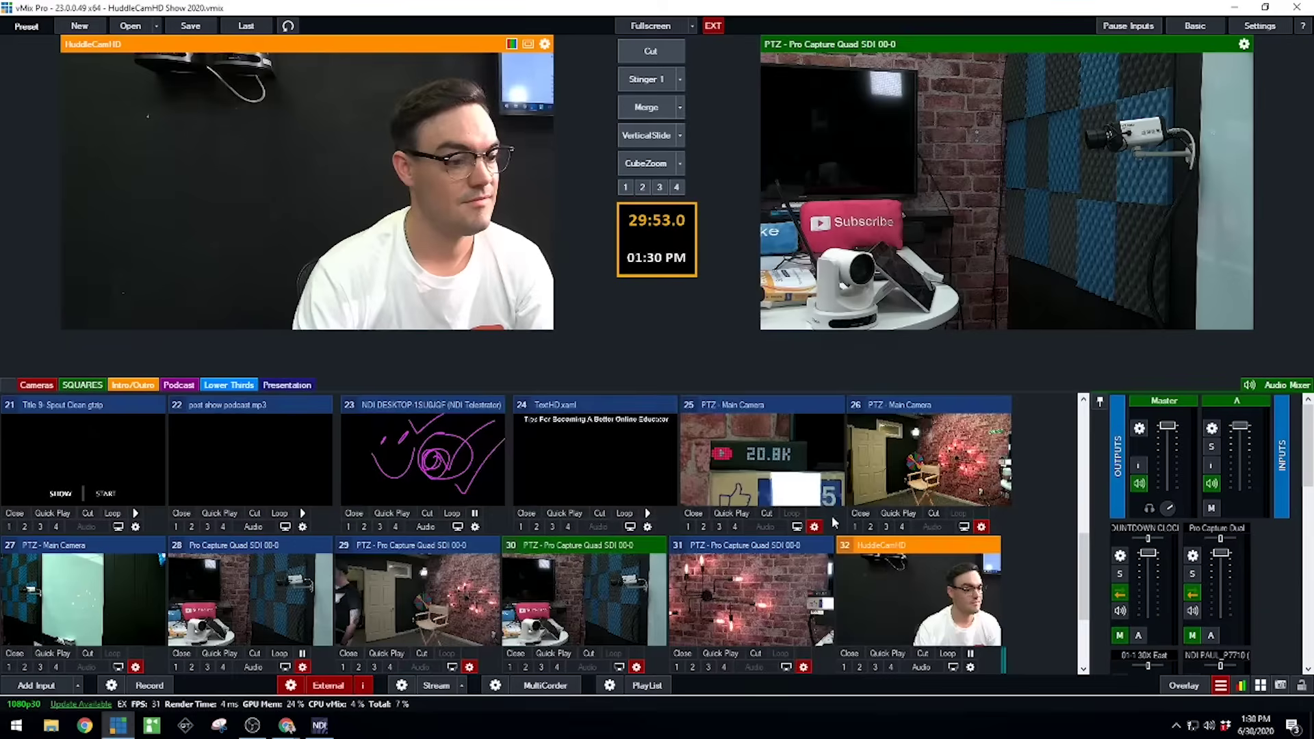
Step: Preview the new preset inputs 33 and 34, ending on input 33
scroll(834, 522, "down", 1)
left_click(82, 596)
left_click(229, 593)
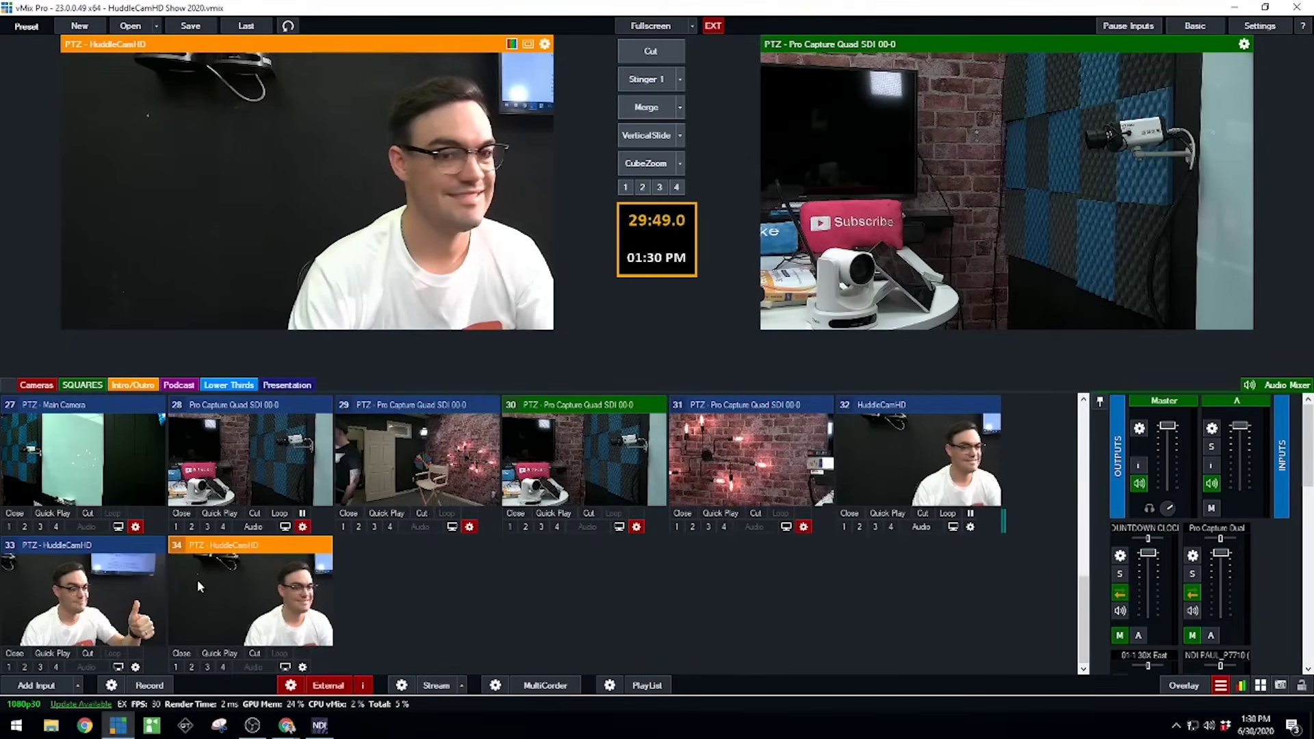
left_click(159, 582)
Step: Add the Pro Capture Dual HDMI 4K+ 00-0 camera as input 28 and load it into preview
left_click(195, 594)
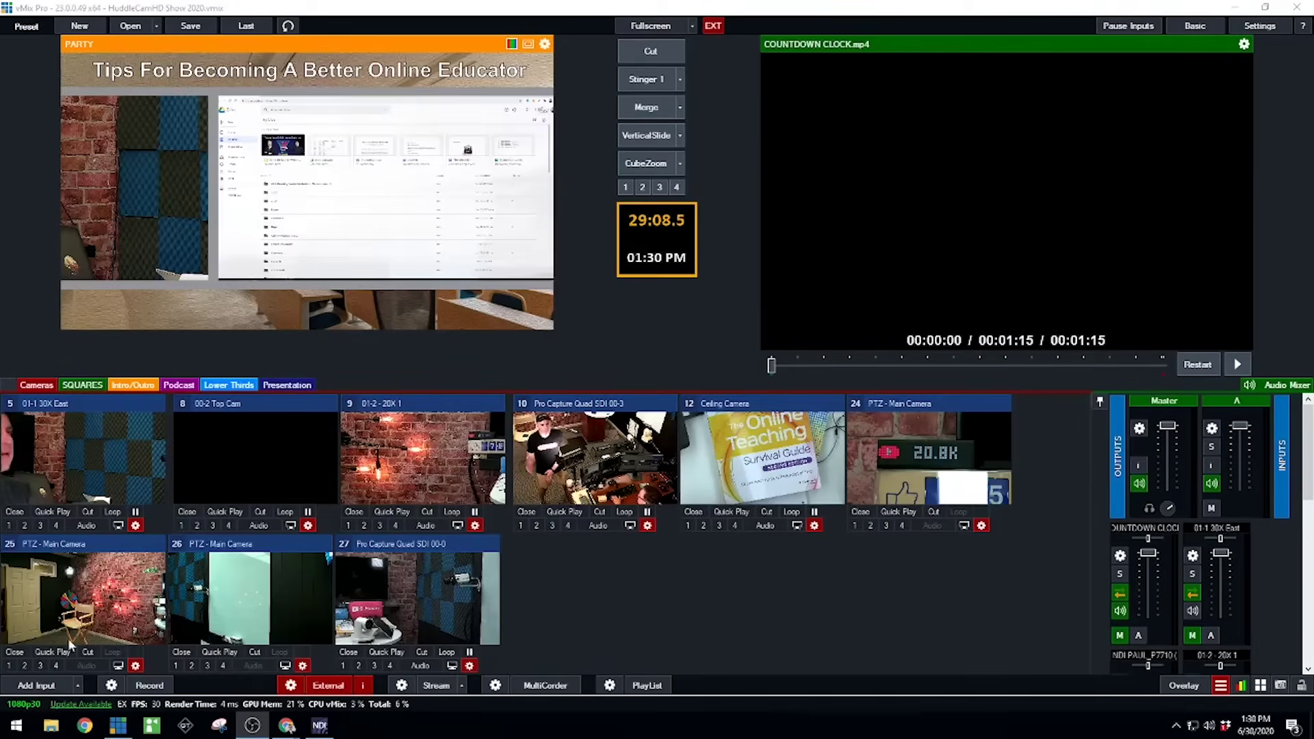
left_click(42, 686)
left_click(355, 217)
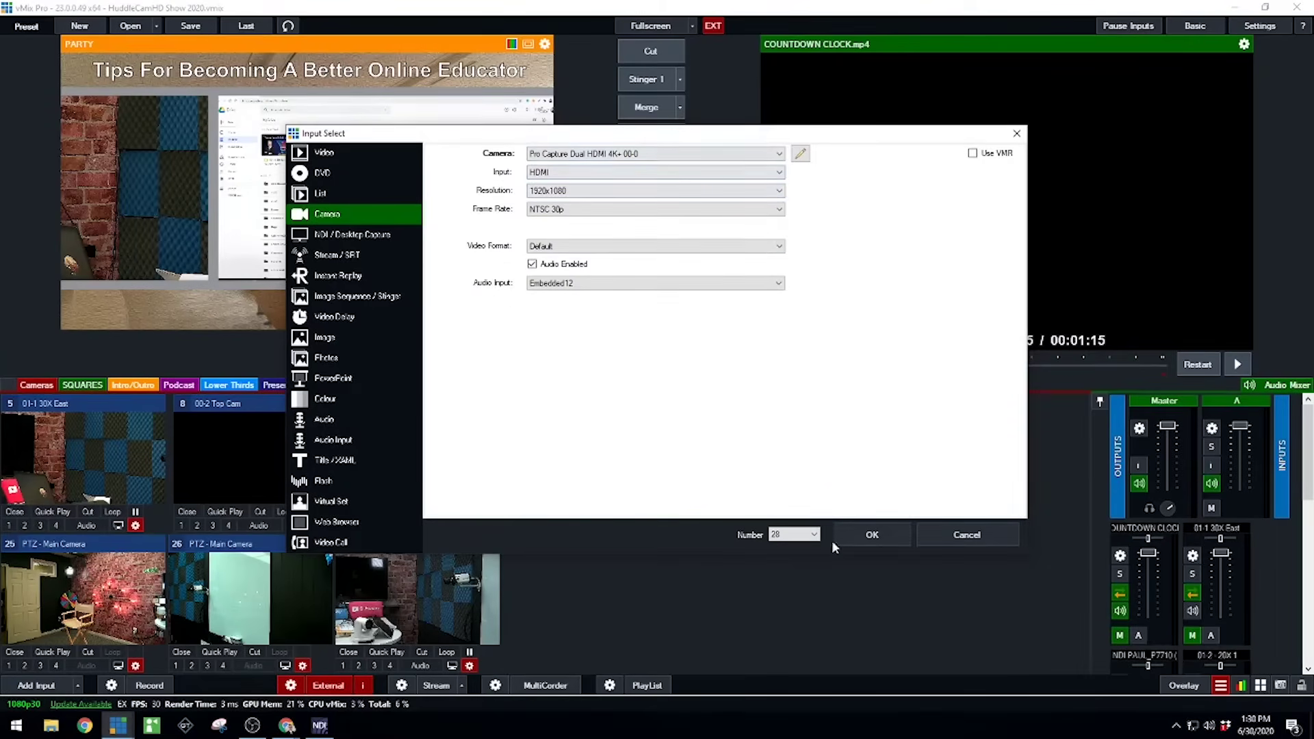
left_click(848, 535)
left_click(581, 572)
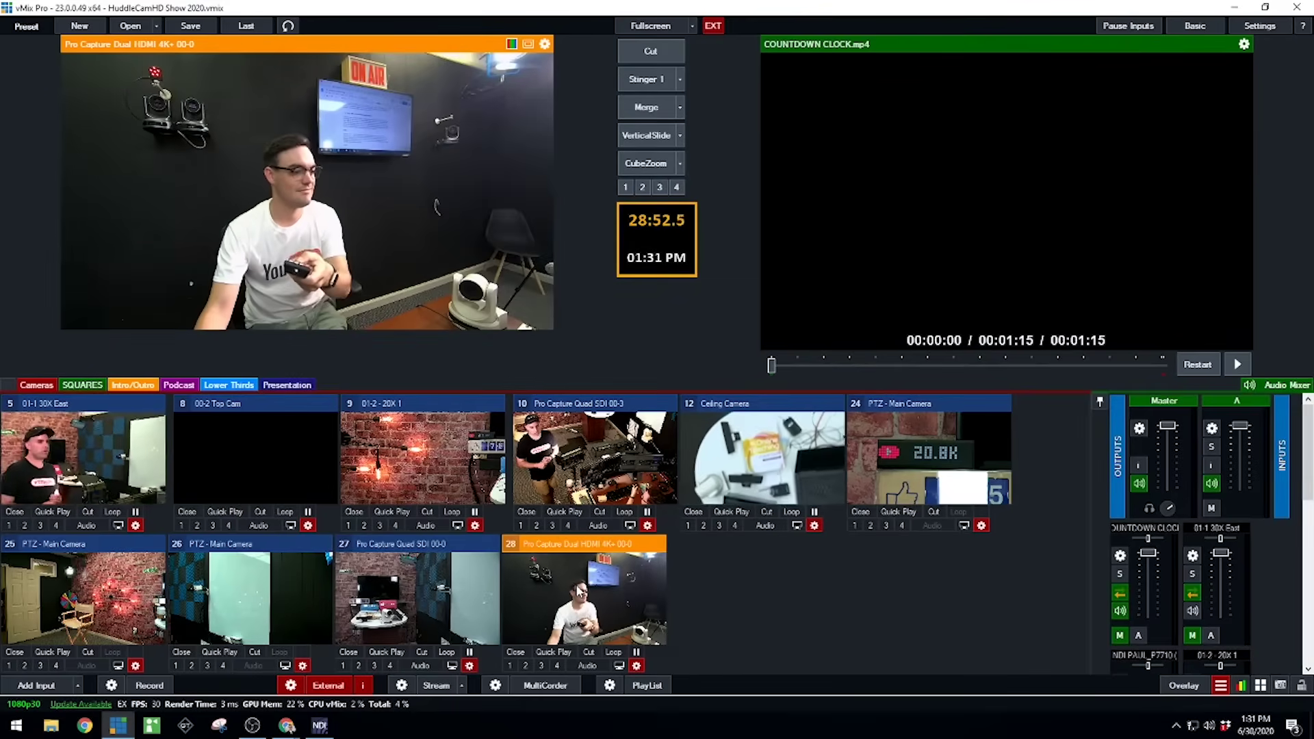
Step: Set input 28's PTZ Device Type to Virtual PTZ with 8x zoom and connect
right_click(609, 580)
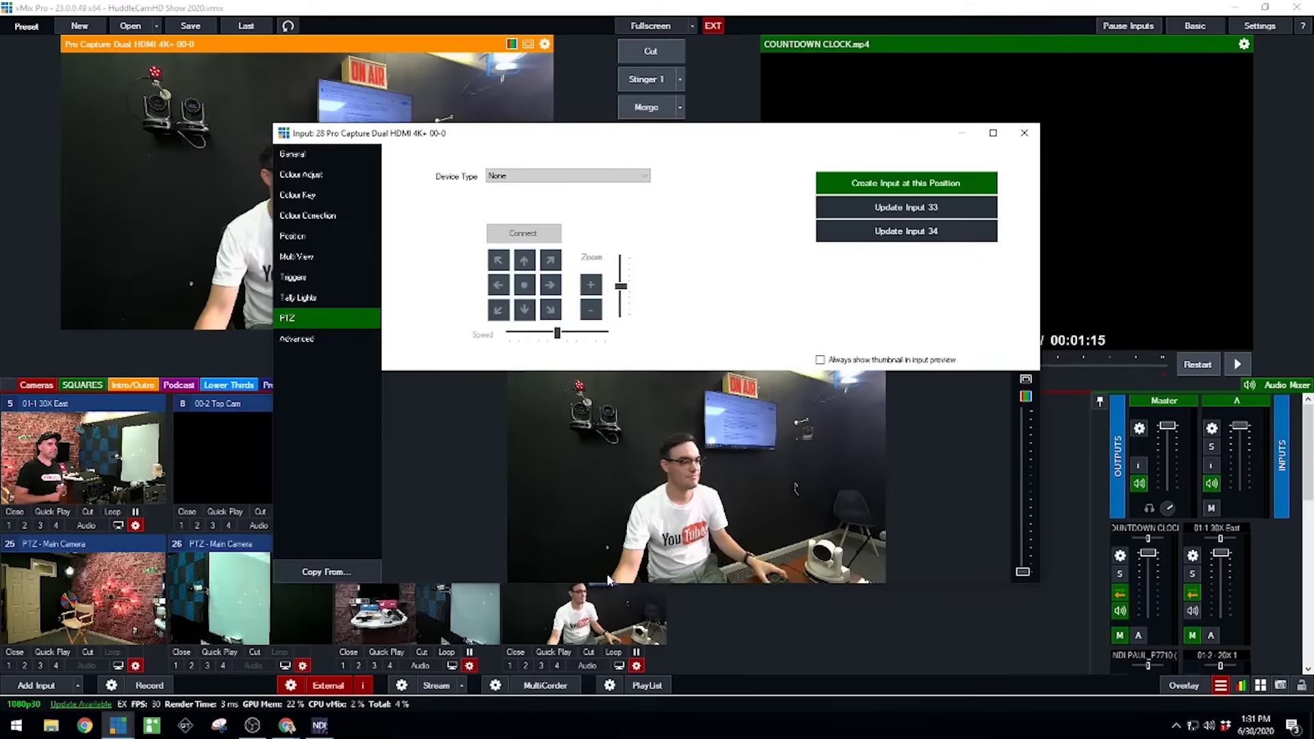
left_click(531, 176)
left_click(537, 197)
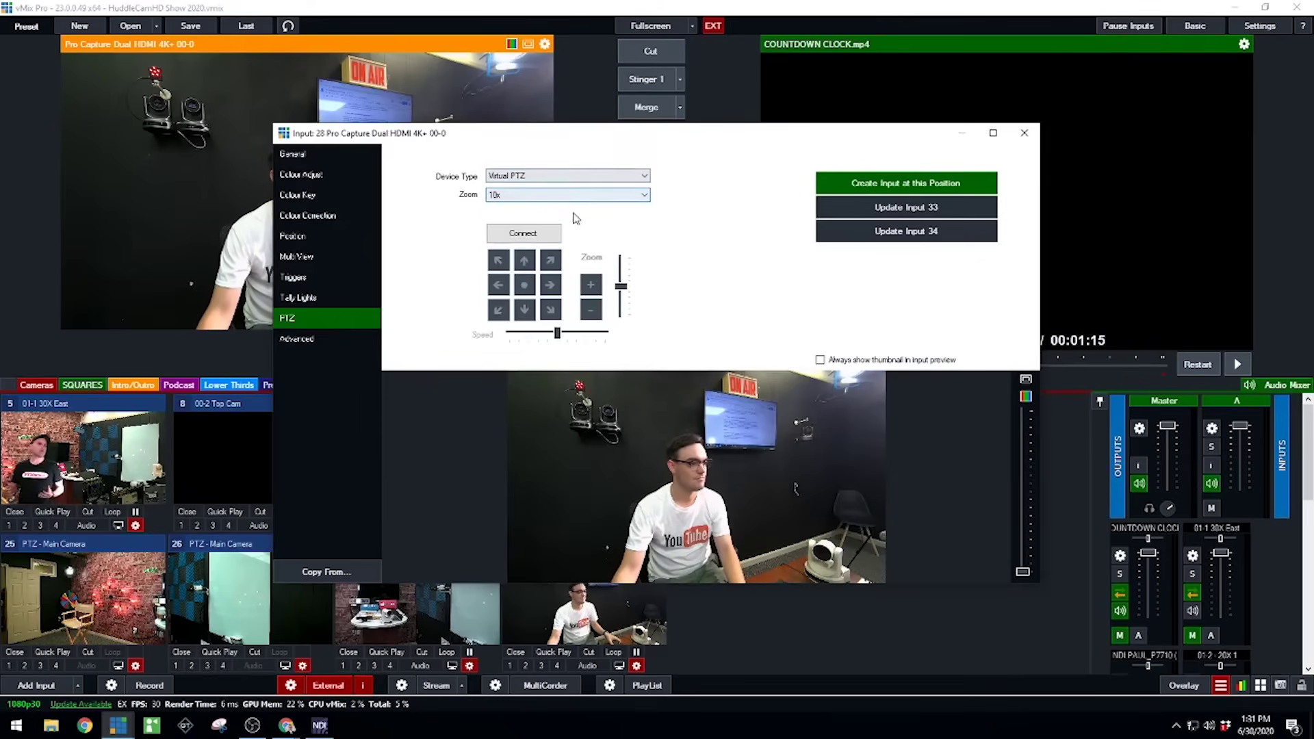
left_click(643, 195)
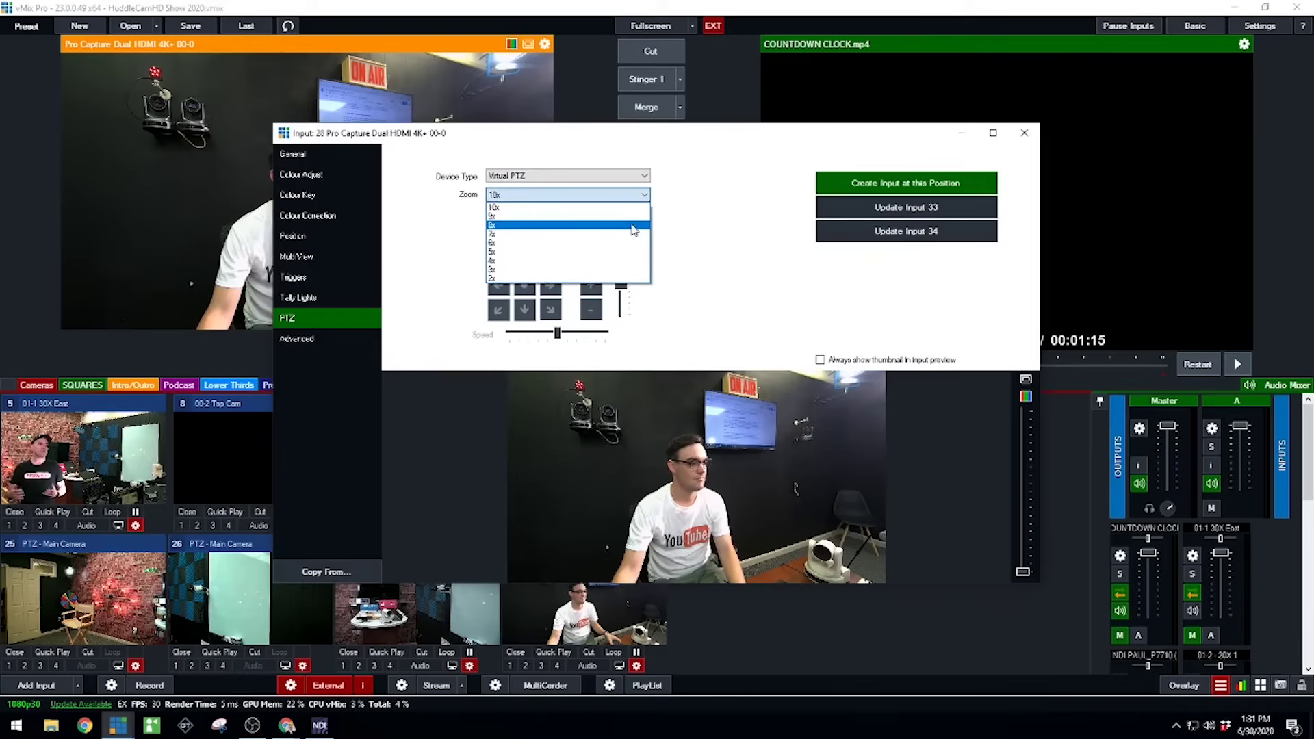
left_click(633, 226)
left_click(523, 234)
Step: Frame a face close-up and two panned shots, saving them as preset inputs 29–31
left_click(591, 285)
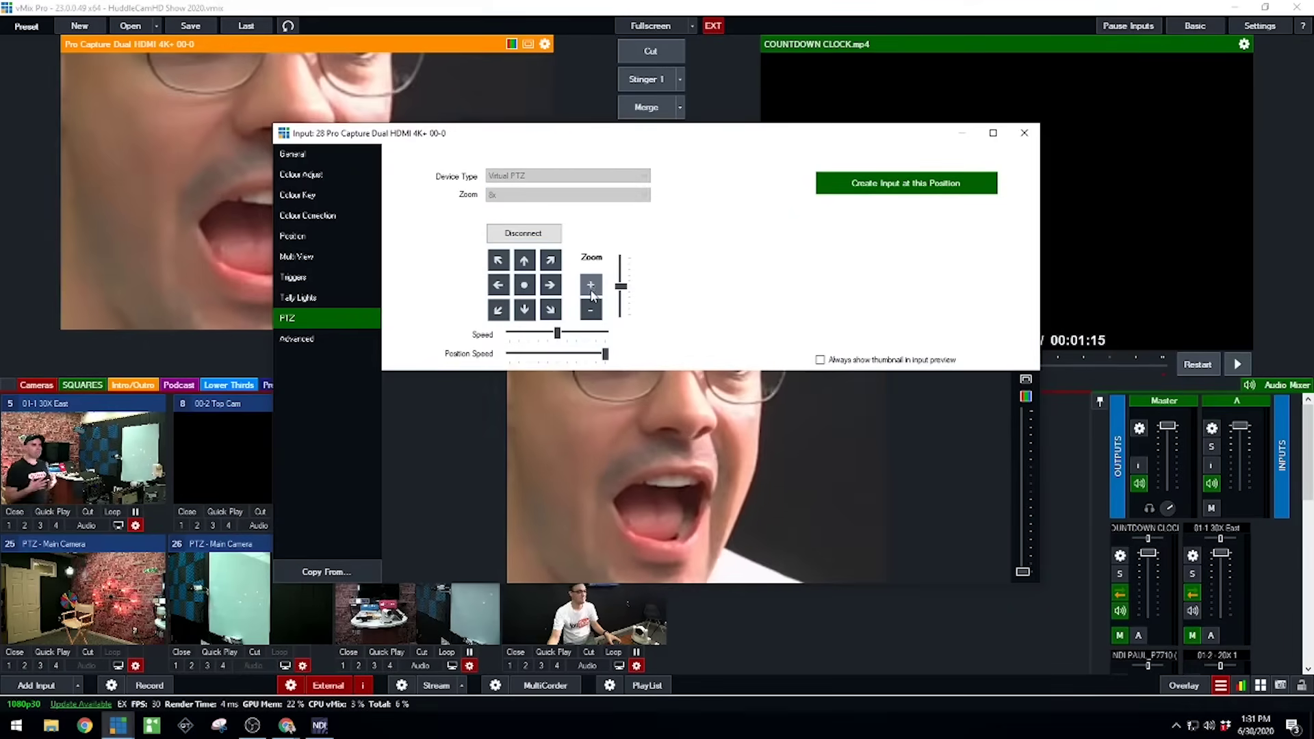
left_click(591, 314)
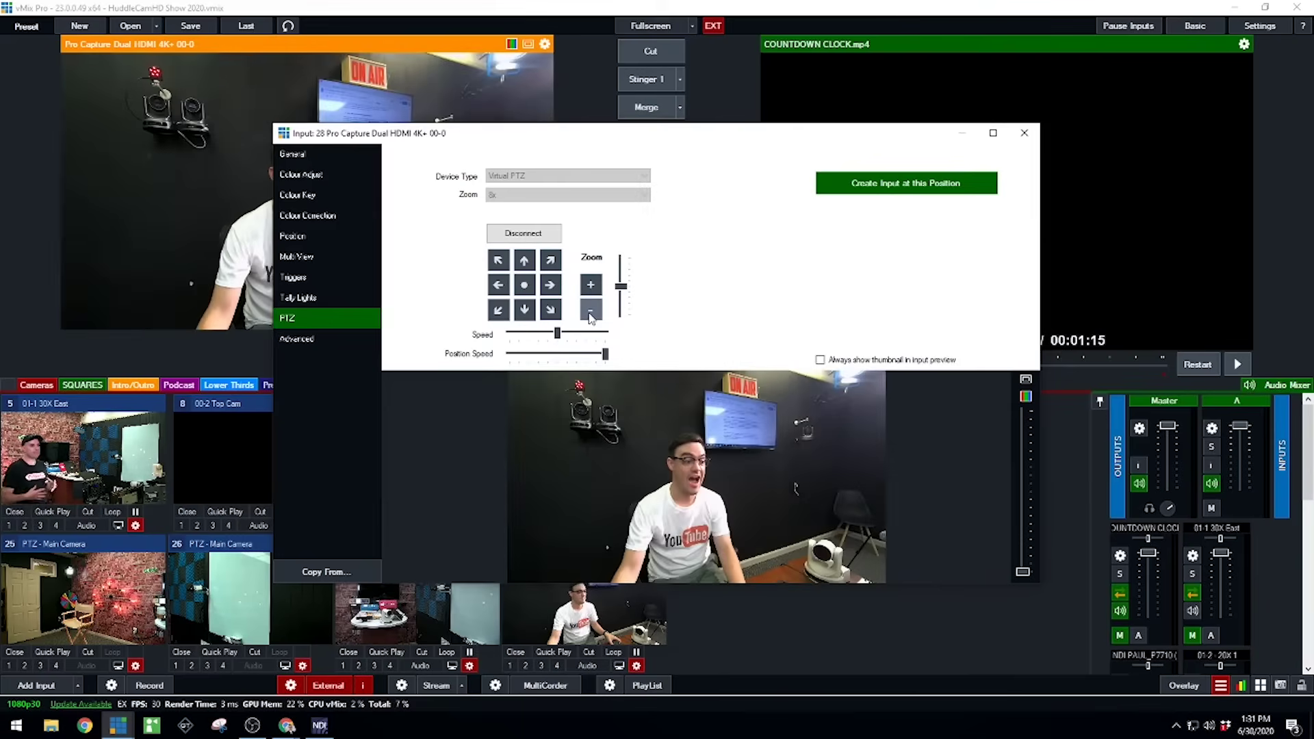
left_click(590, 286)
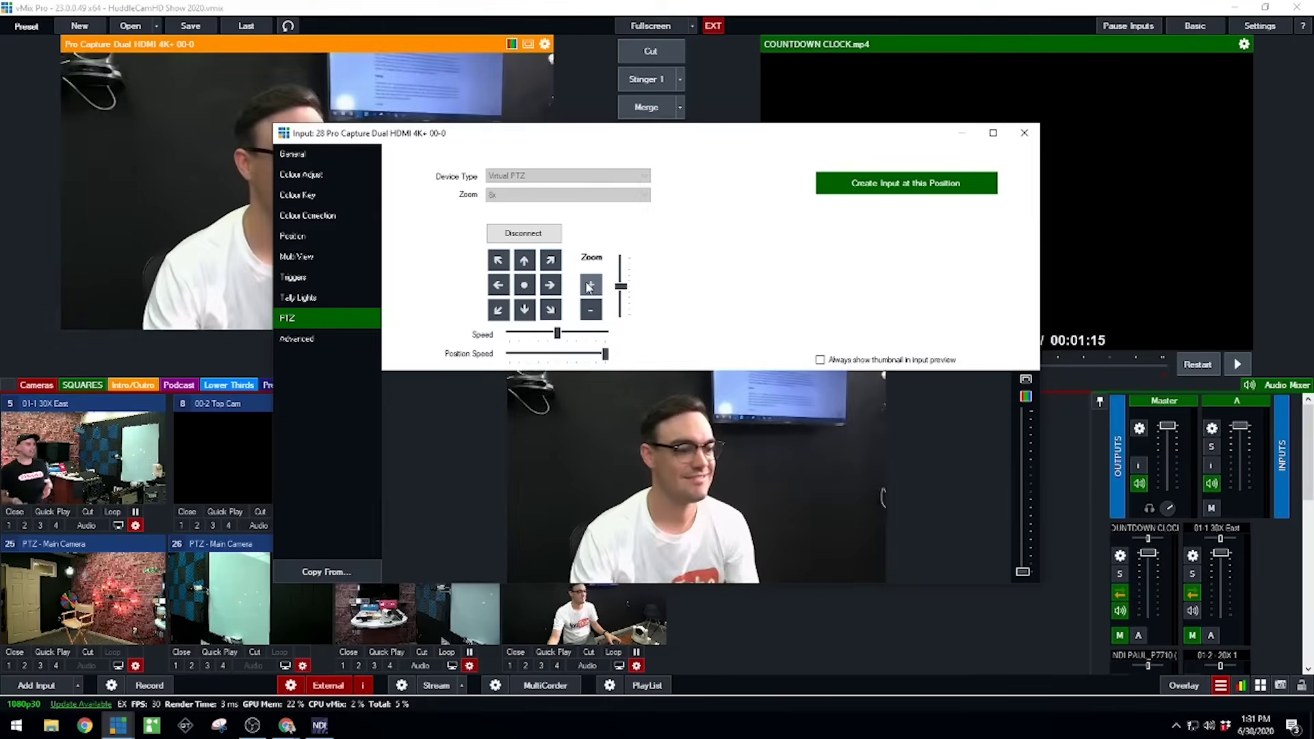
left_click(907, 183)
left_click(499, 284)
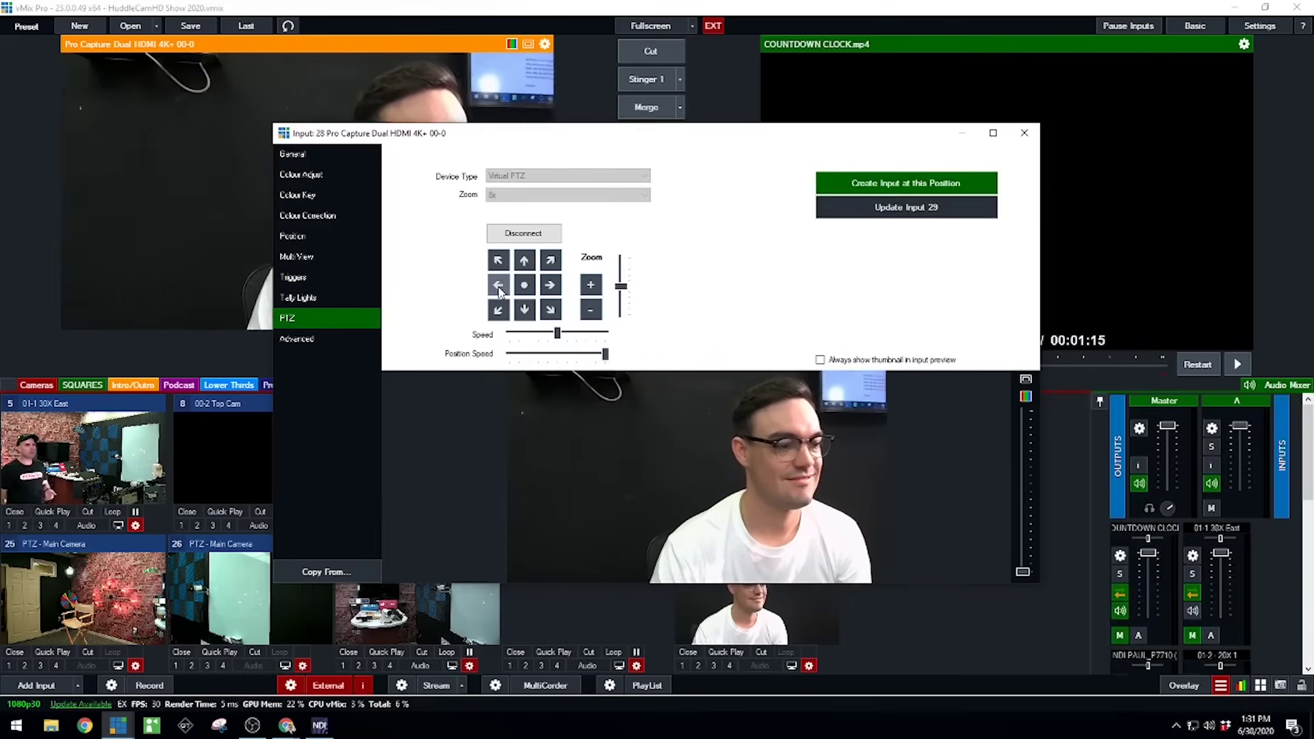
left_click(904, 185)
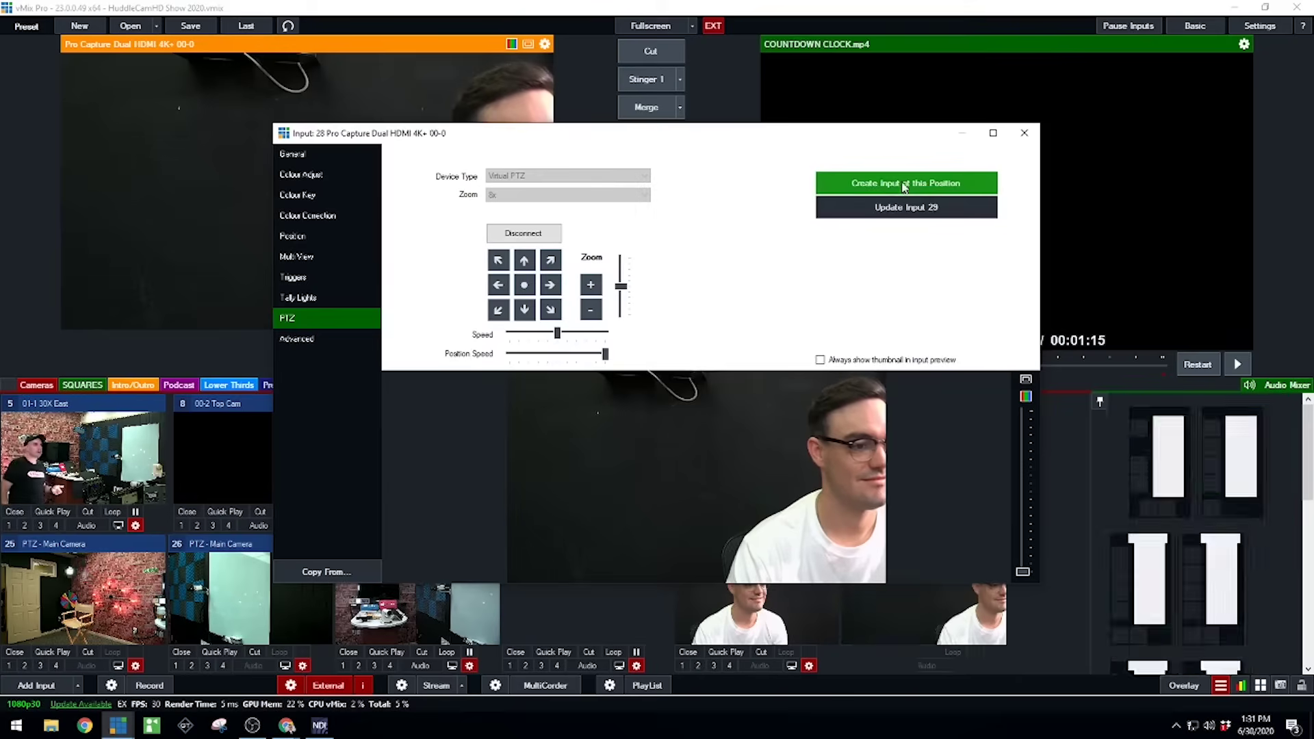
left_click(558, 287)
left_click(907, 183)
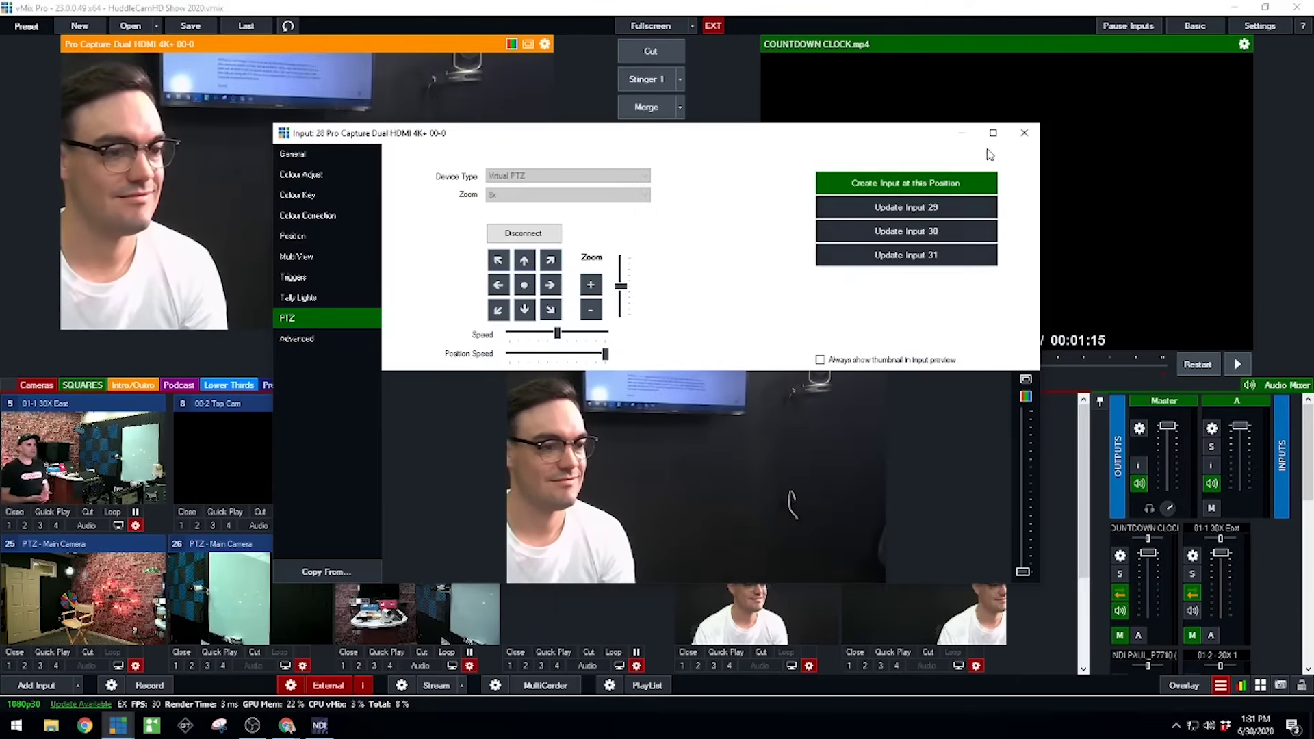
left_click(1025, 133)
Step: Send the Pro Capture camera to output, preview preset 29, then take preset 30 live
left_click(653, 53)
left_click(772, 564)
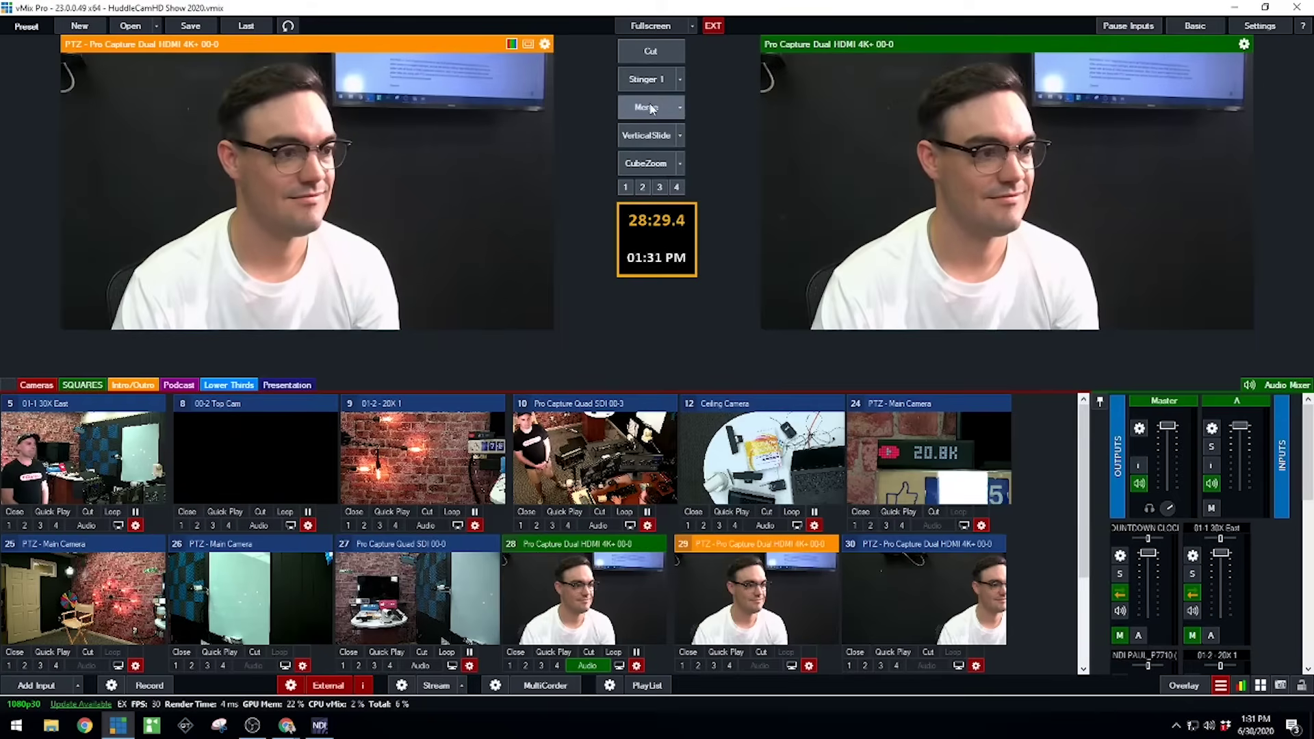
left_click(927, 651)
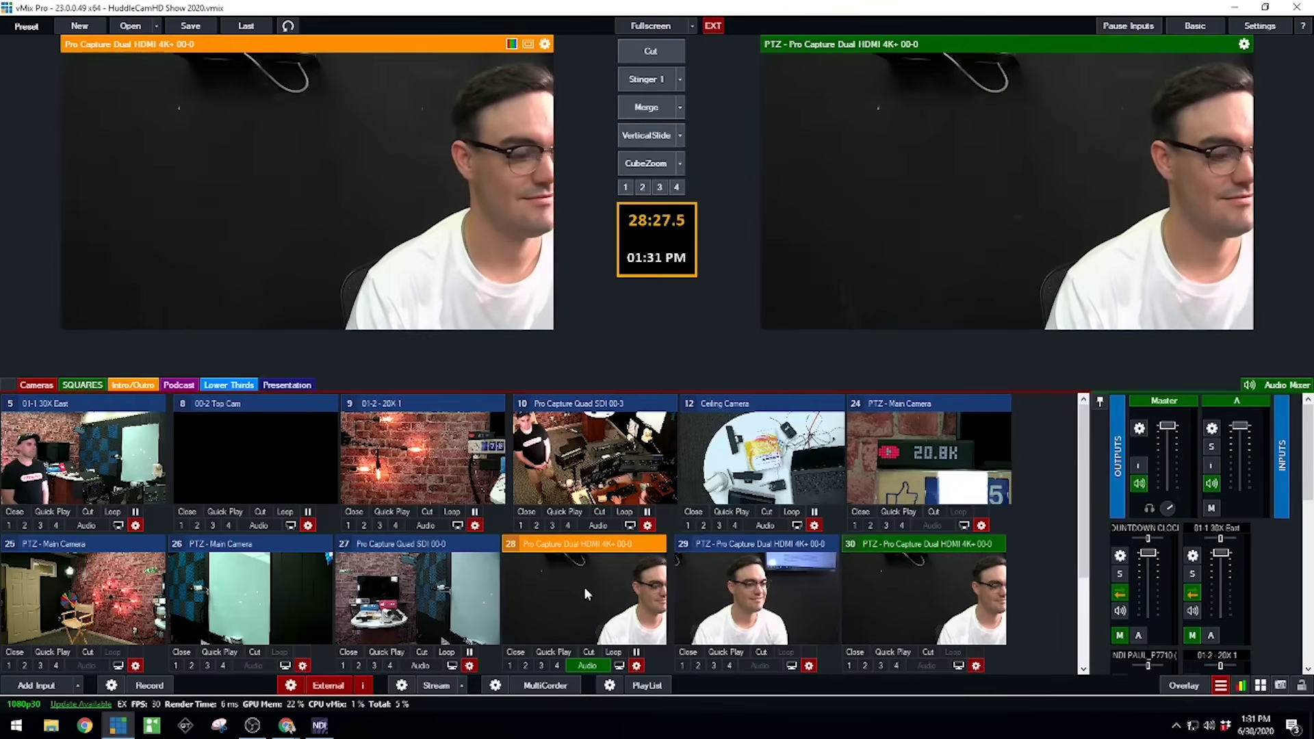